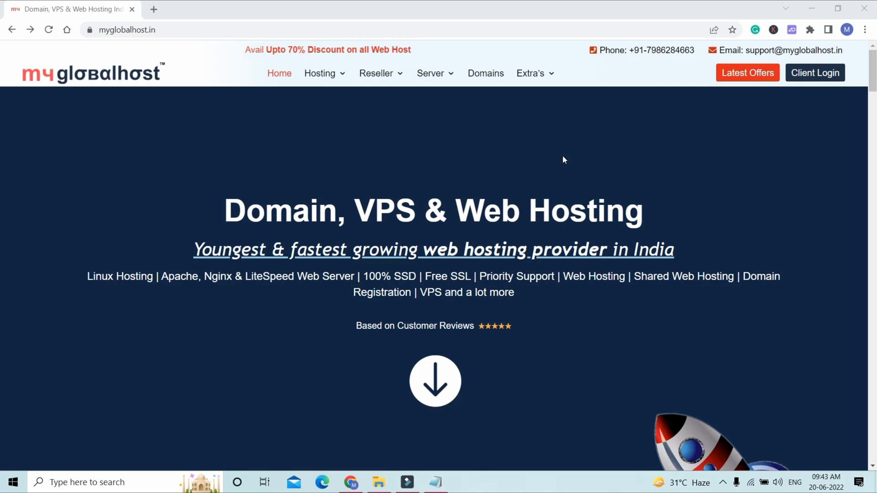
- Open the Shared Web Hosting page from the site's hosting offers
mouse_move(313, 73)
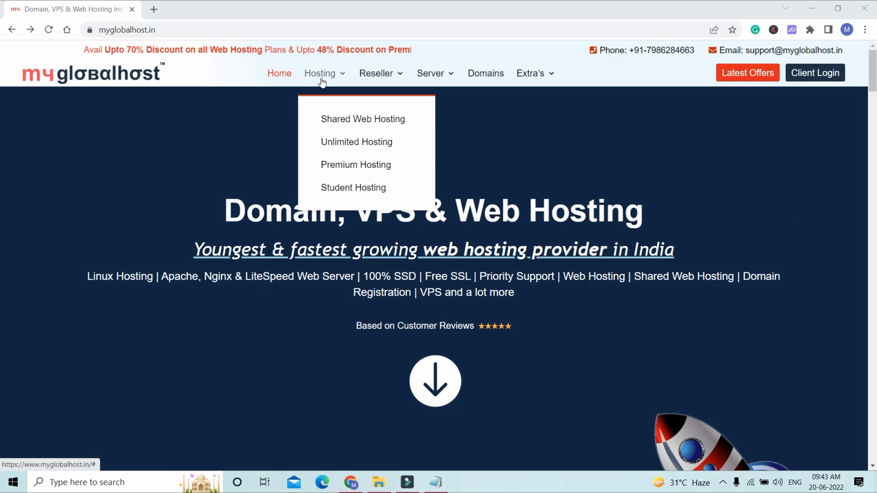
left_click(367, 122)
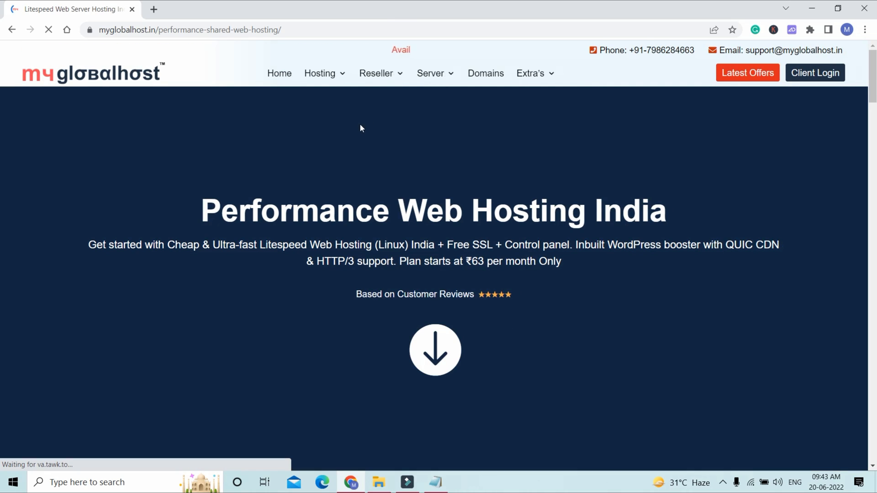
left_click_drag(159, 30, 301, 39)
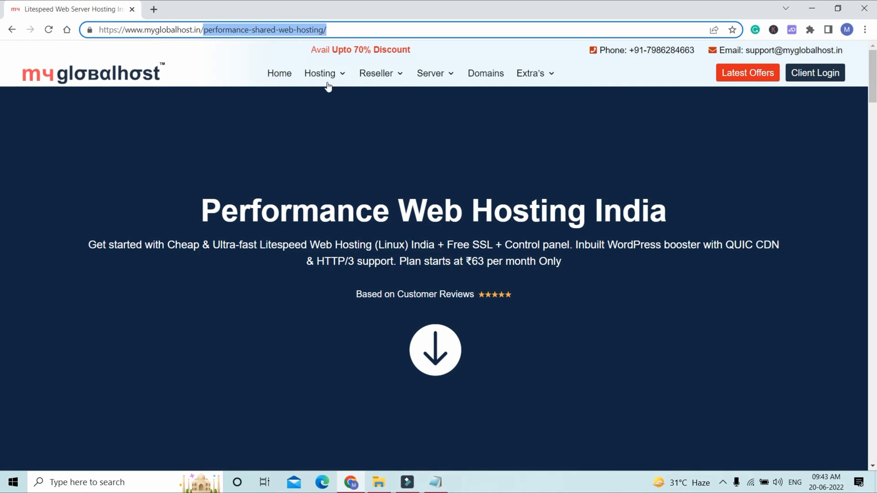
left_click(629, 220)
- Compare how many websites the MYLT1, MYLT1a and MYLT2 performance hosting plans allow
scroll(679, 228, "down", 7)
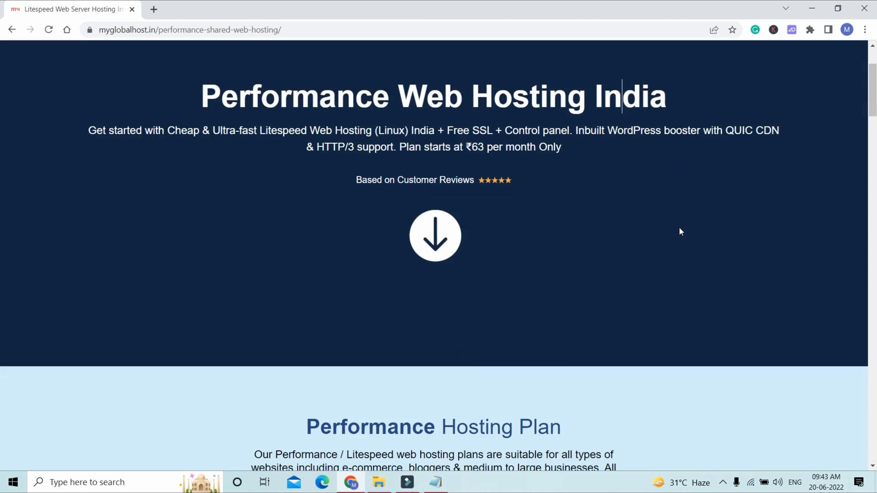
scroll(621, 215, "down", 3)
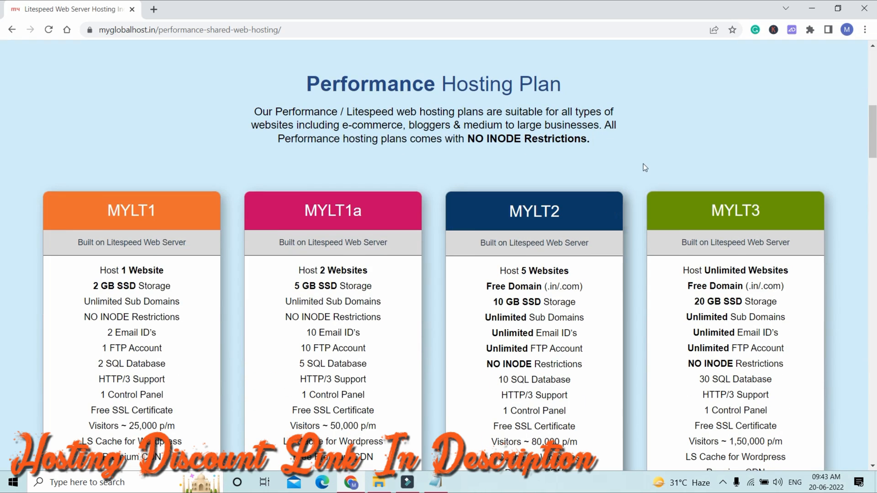
scroll(643, 164, "down", 3)
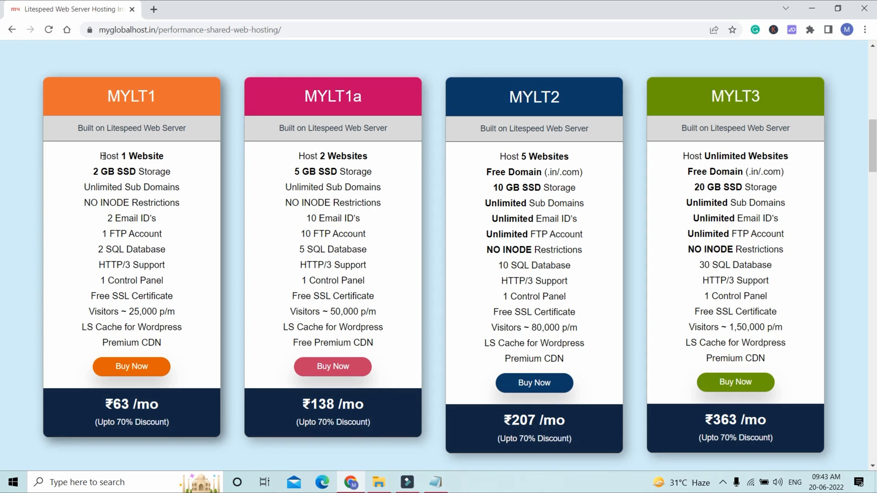
left_click_drag(102, 156, 162, 156)
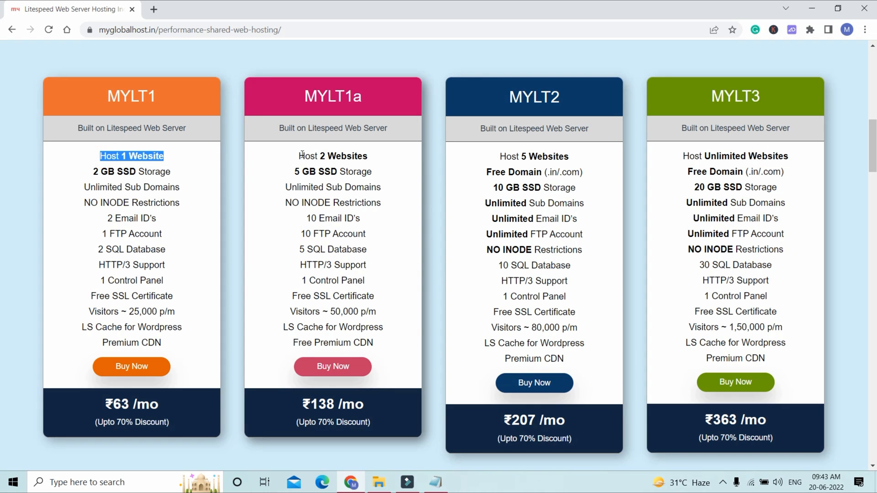
left_click_drag(368, 156, 299, 156)
left_click_drag(570, 156, 519, 156)
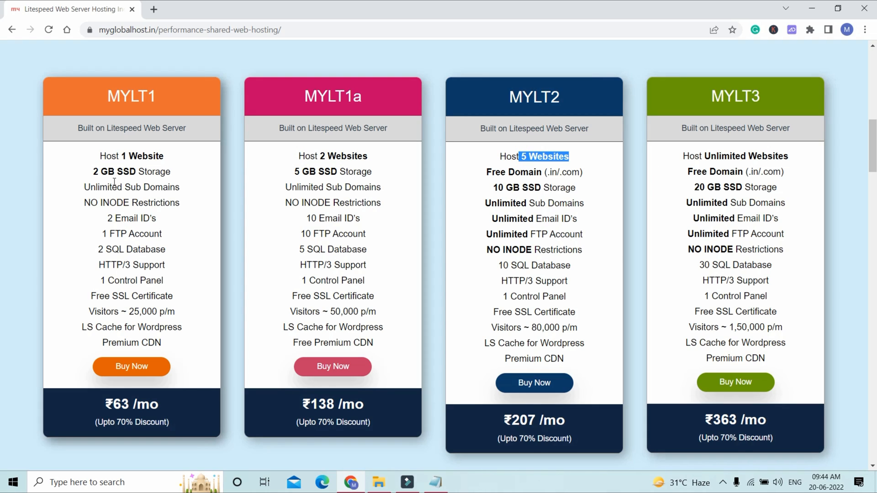
left_click(503, 147)
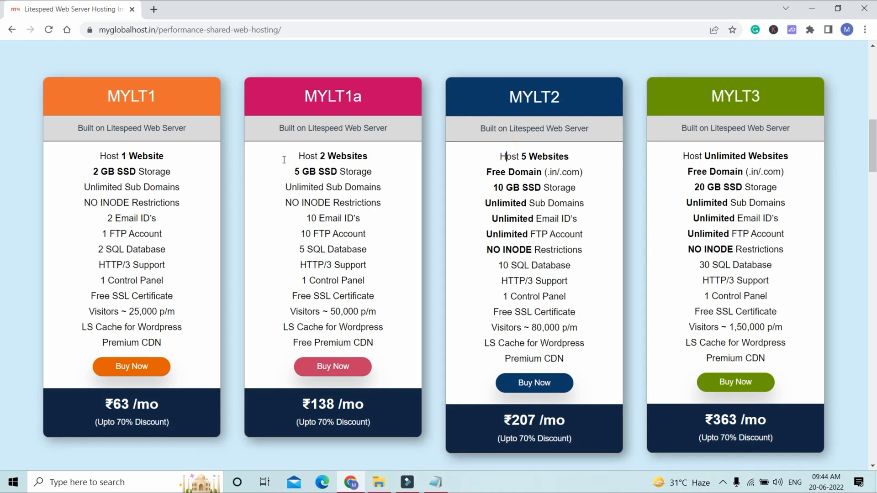
left_click_drag(101, 154, 177, 156)
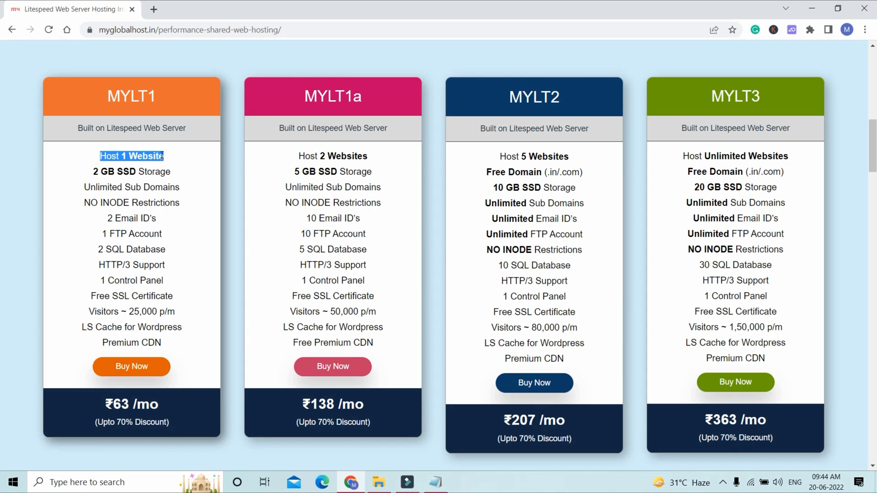
left_click(176, 158)
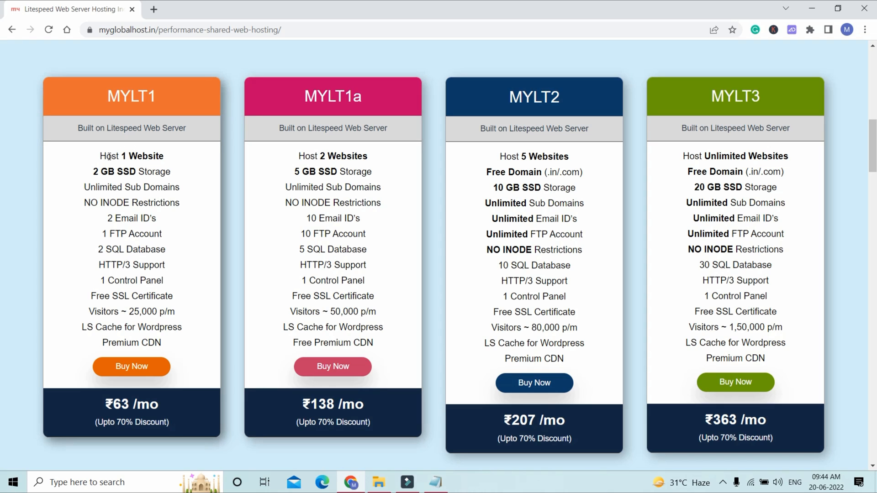
left_click_drag(102, 155, 165, 158)
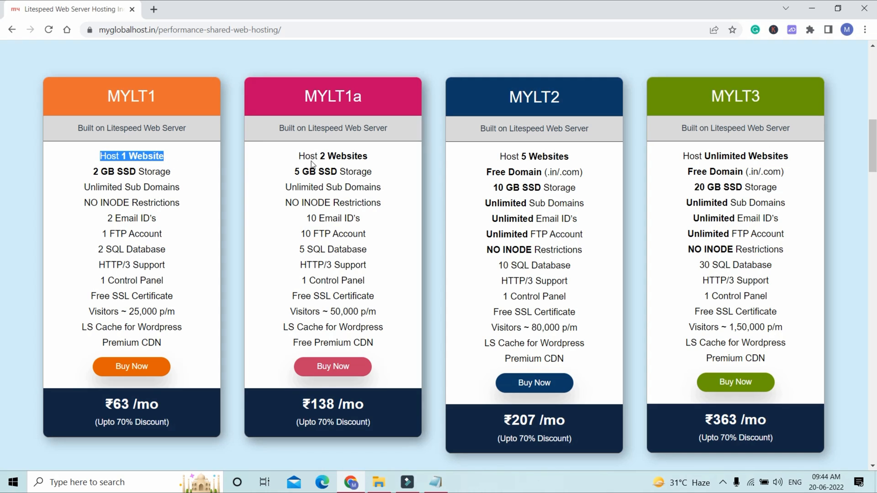
left_click_drag(297, 156, 370, 158)
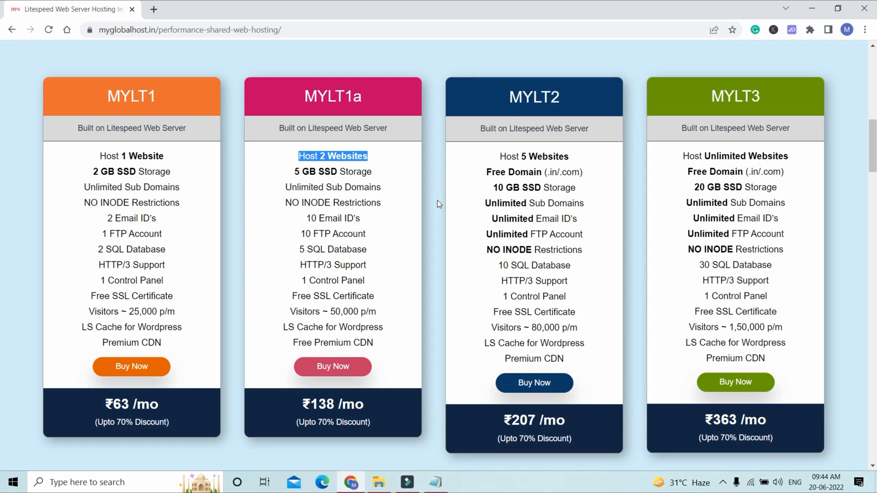
left_click(328, 155)
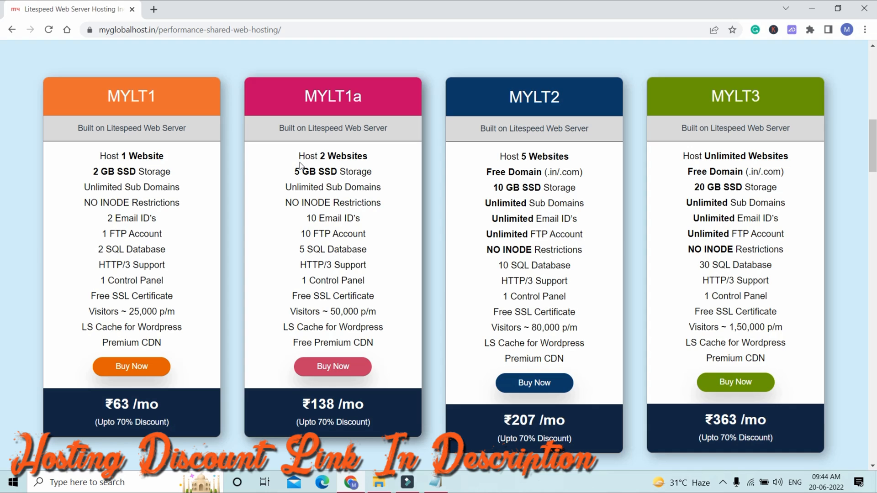
- Review the INODE restrictions note in the Performance Hosting Plan description above the plan cards
scroll(301, 165, "up", 5)
left_click_drag(468, 253, 592, 252)
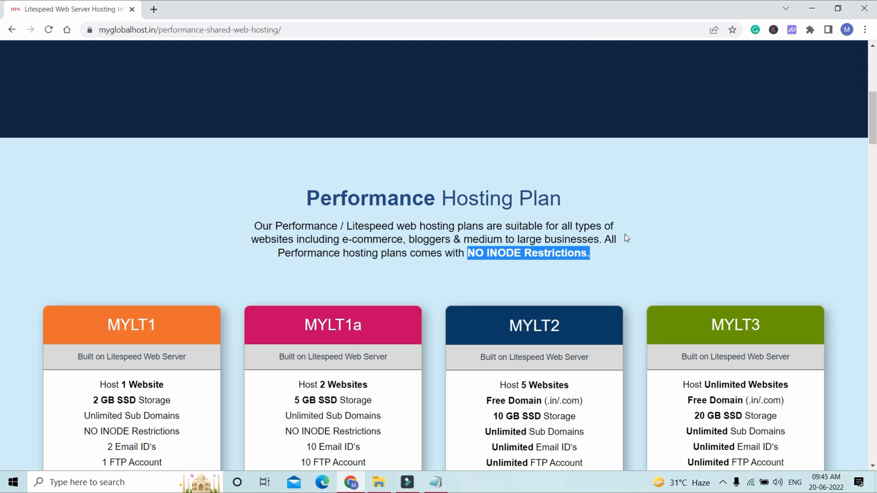
scroll(625, 234, "down", 3)
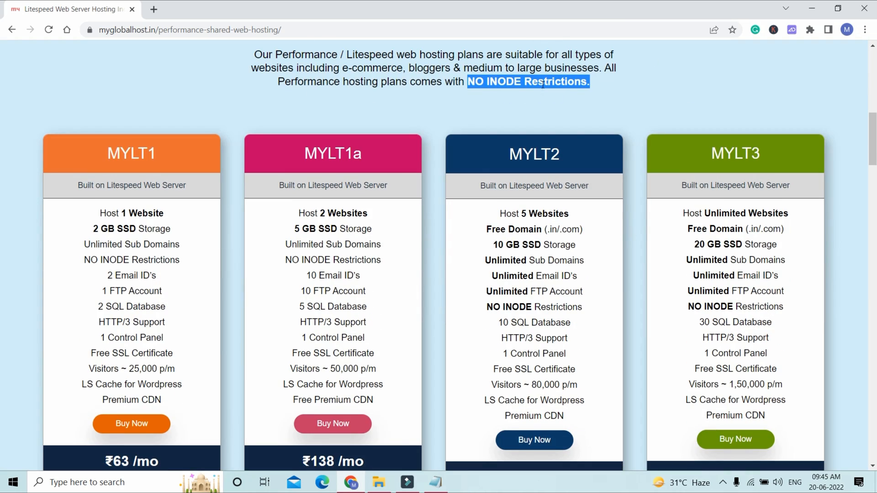
left_click(457, 87)
left_click_drag(468, 84, 587, 82)
left_click(589, 82)
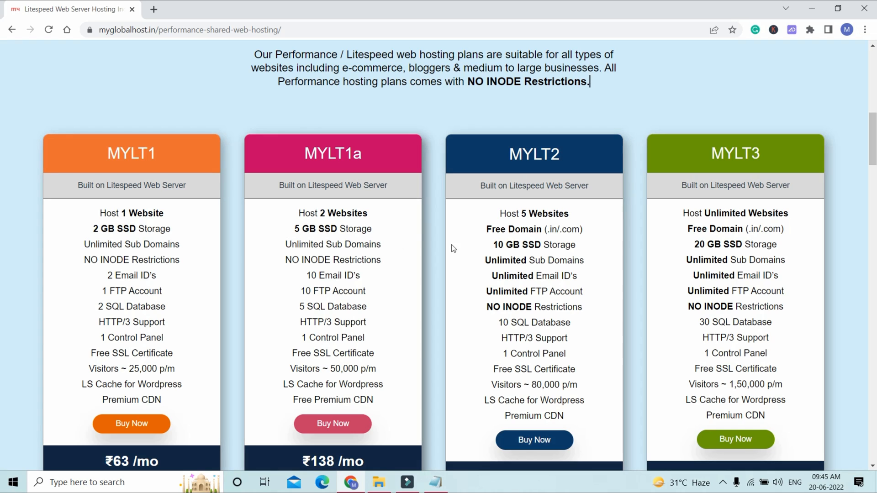
- Check the storage included in the MYLT2 plan and start an order for the MYLT1a plan
left_click_drag(479, 247, 676, 245)
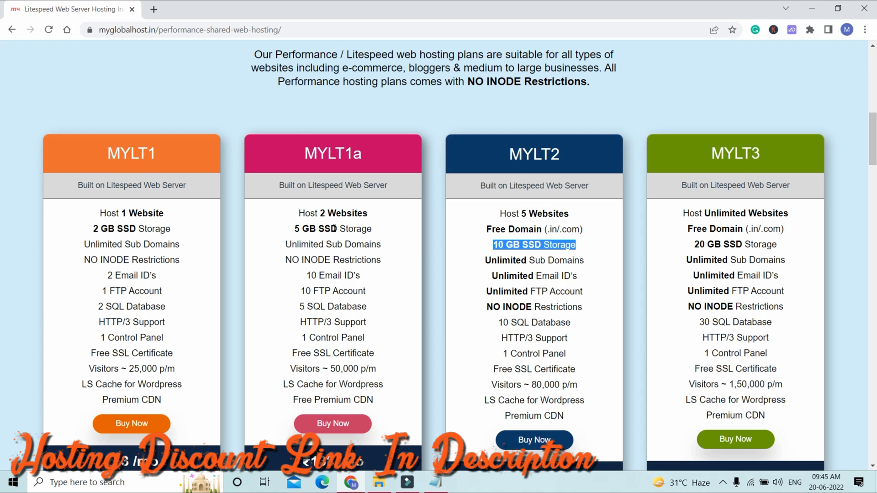
scroll(334, 228, "down", 3)
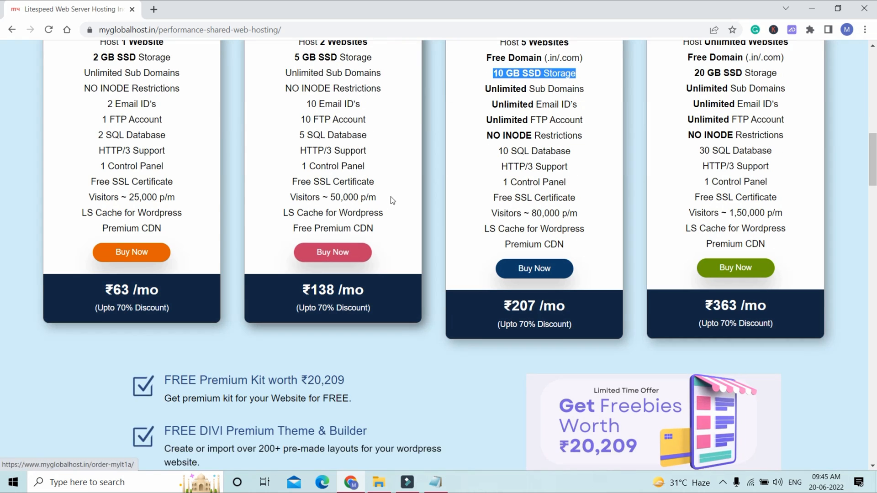
scroll(391, 196, "up", 2)
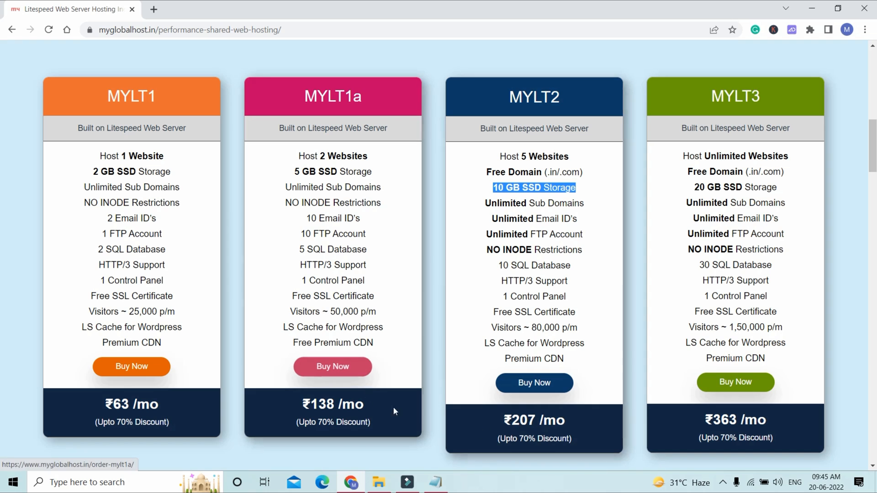
left_click(333, 368)
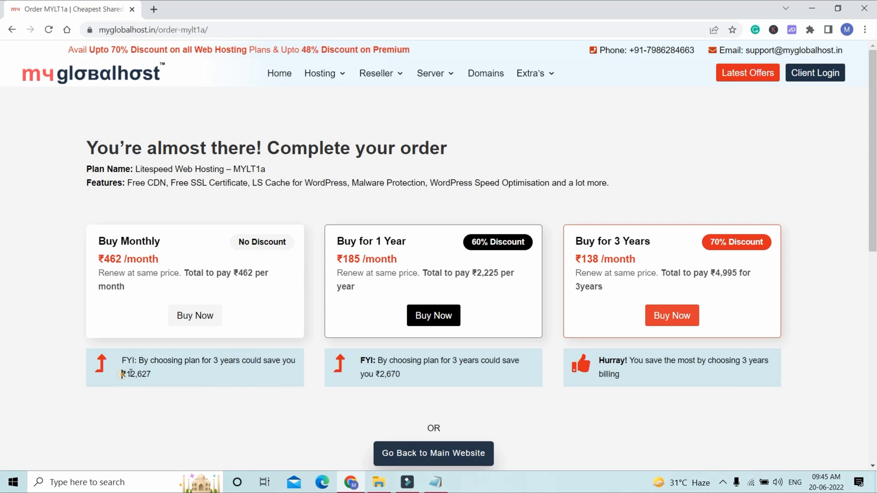
- Compare the savings notes for monthly and 1-year billing, and order the MYLT1a plan for 3 years
left_click_drag(121, 375, 151, 375)
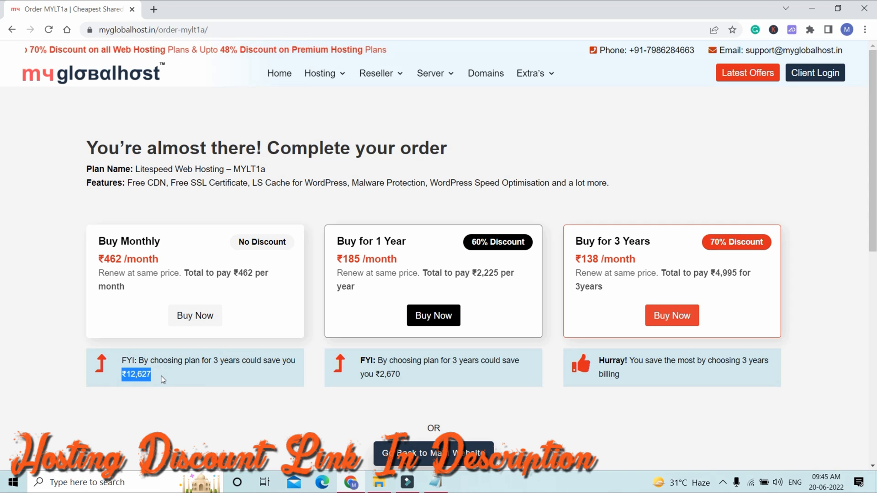
left_click(119, 261)
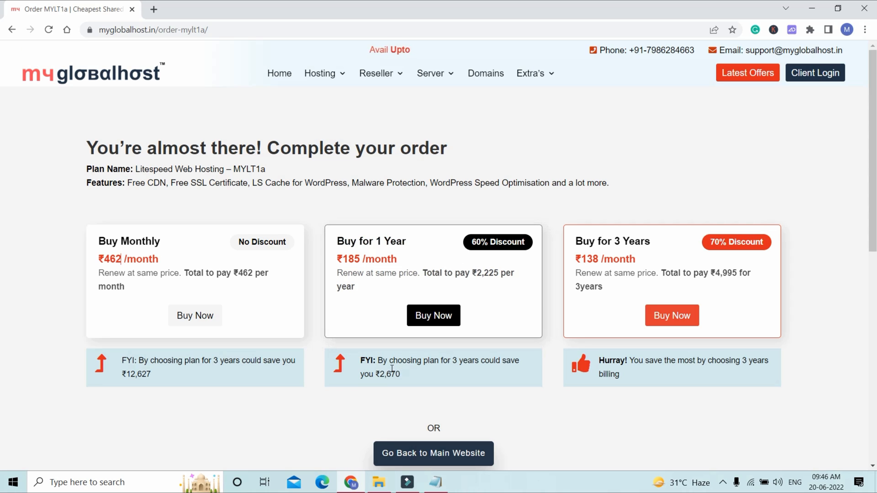
left_click_drag(380, 372, 414, 375)
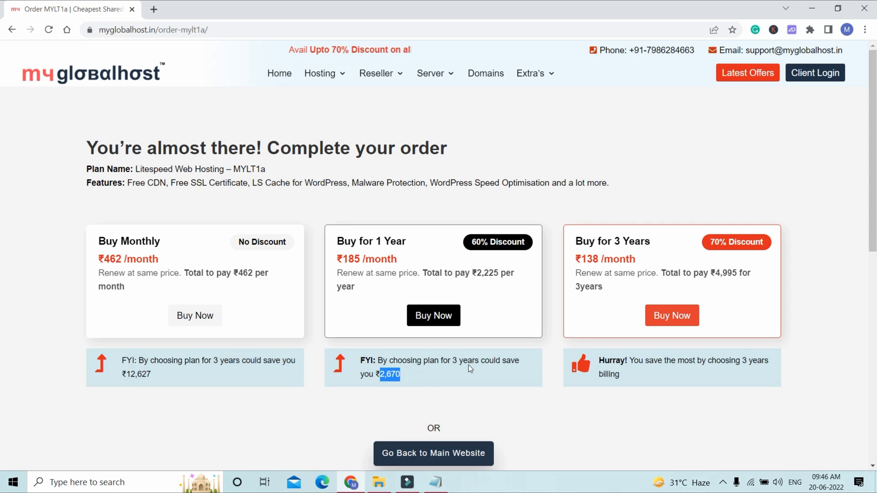
left_click_drag(378, 375, 403, 375)
left_click(704, 429)
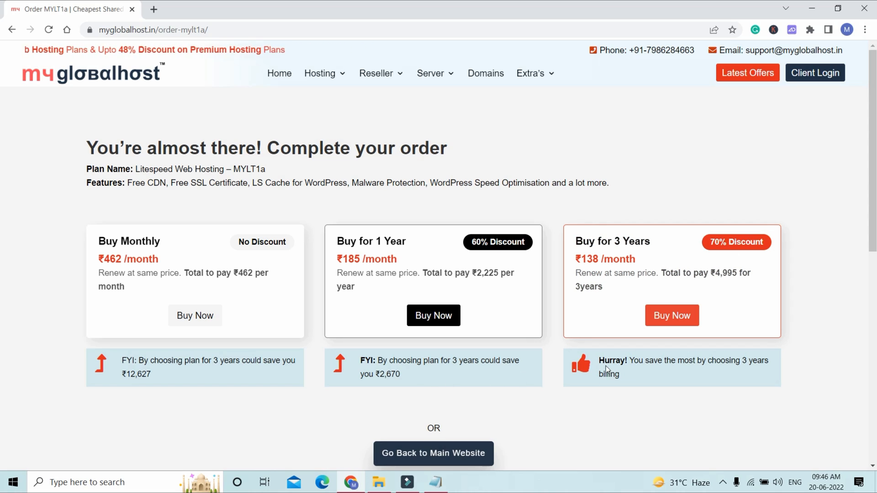
left_click_drag(375, 375, 402, 374)
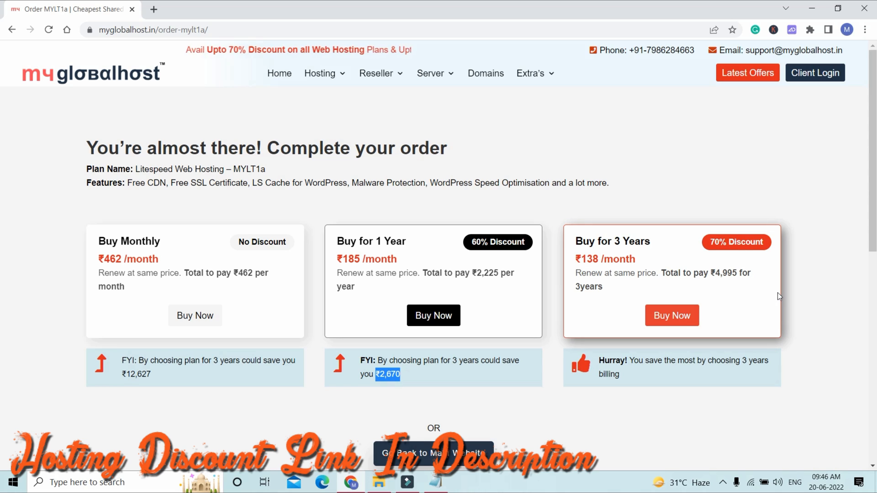
left_click(377, 371)
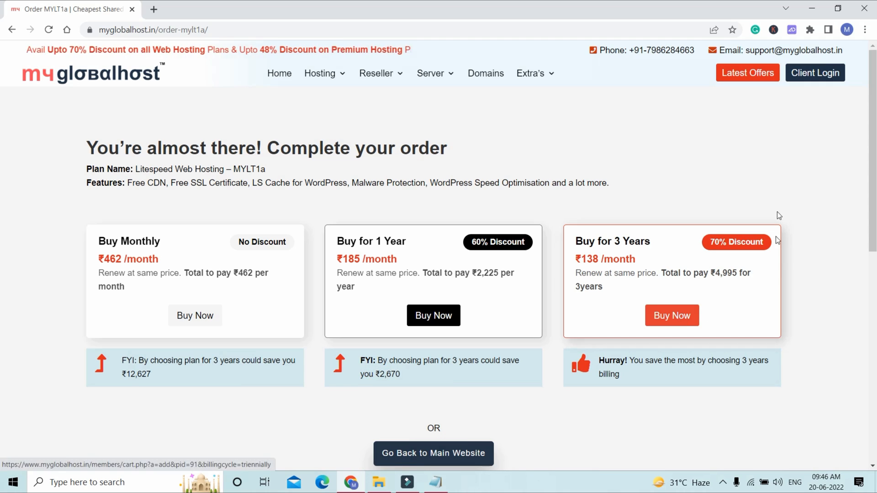
left_click(671, 321)
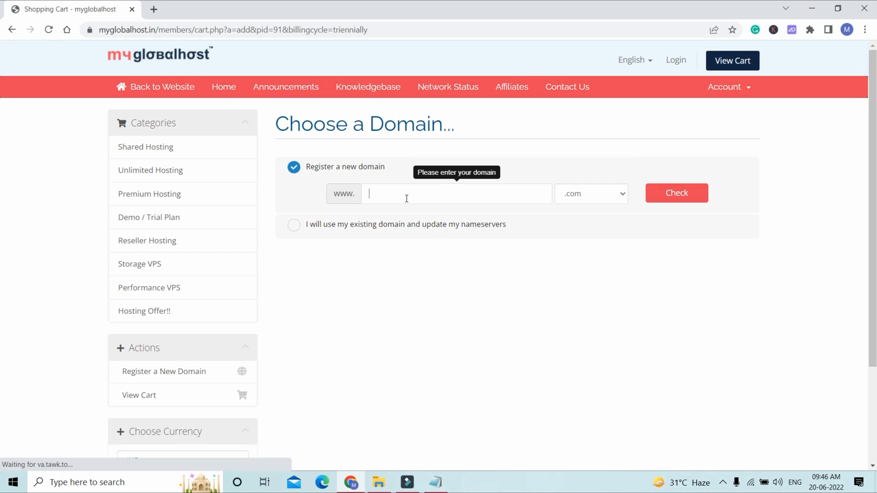
left_click(340, 225)
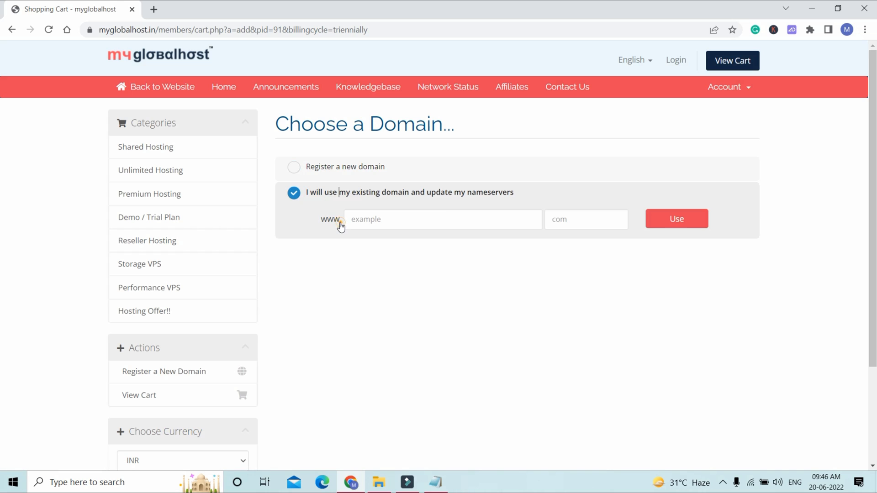
left_click(371, 222)
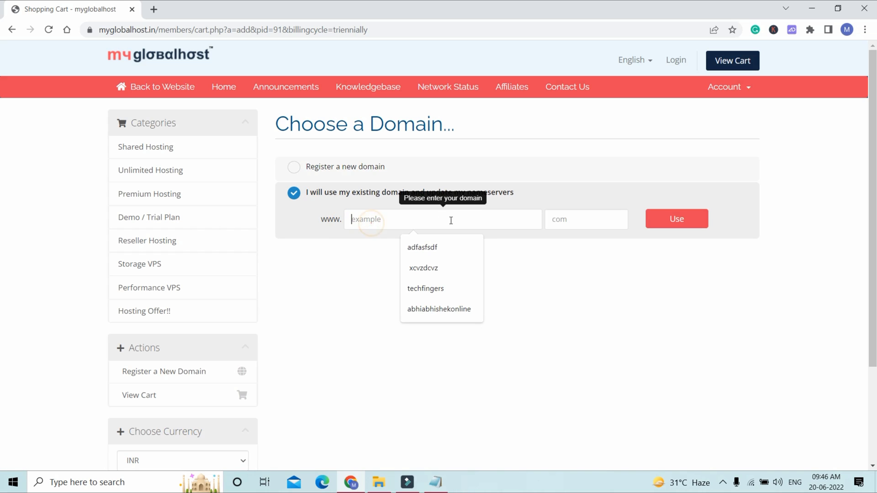
left_click(595, 219)
left_click(620, 355)
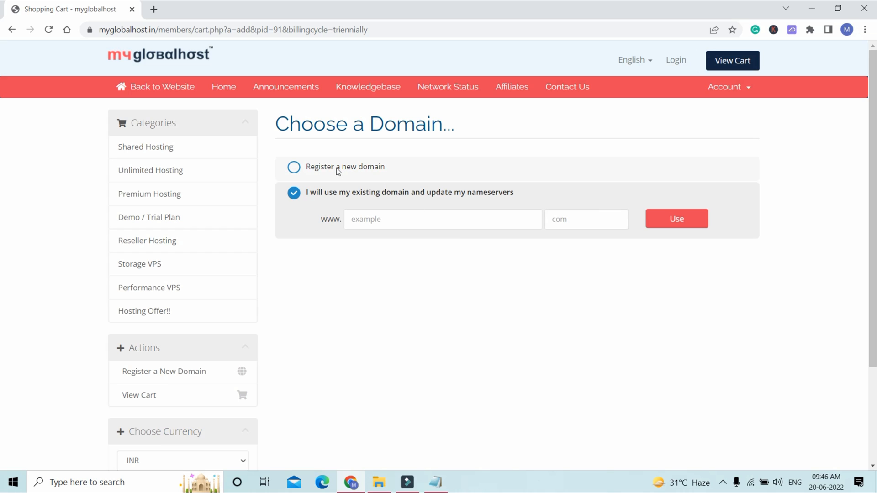
- Choose to register a new domain and check the availability of technicalvabhishek with the .com extension
left_click(320, 167)
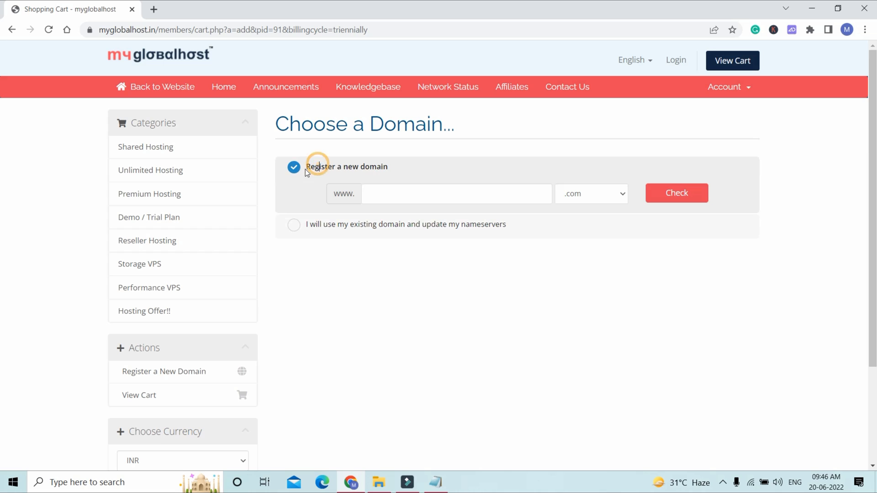
left_click(413, 194)
type("t")
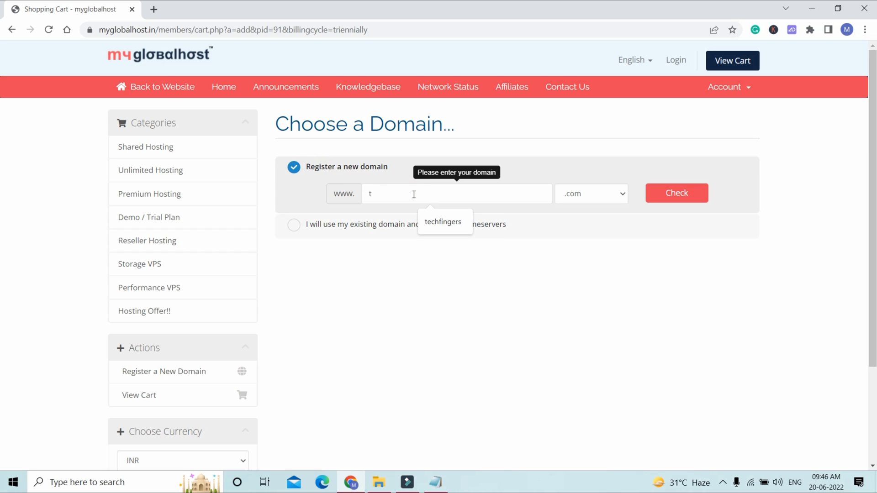
type("echni")
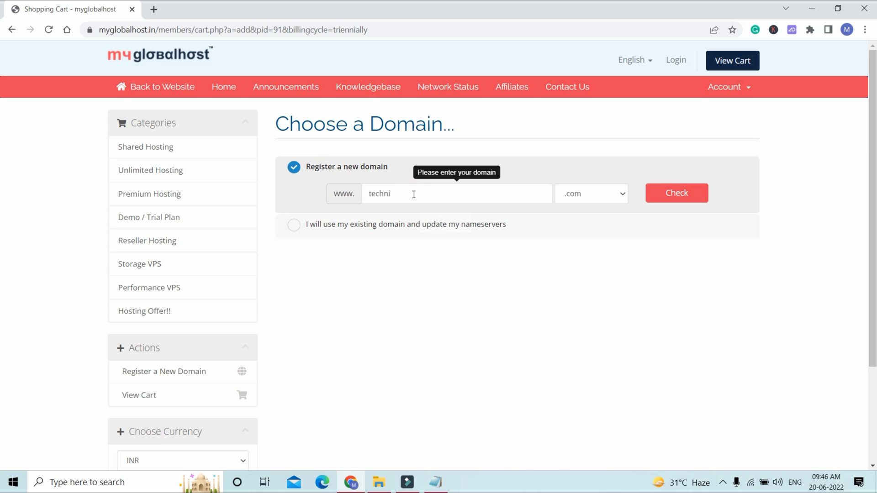
type("calvabhishek")
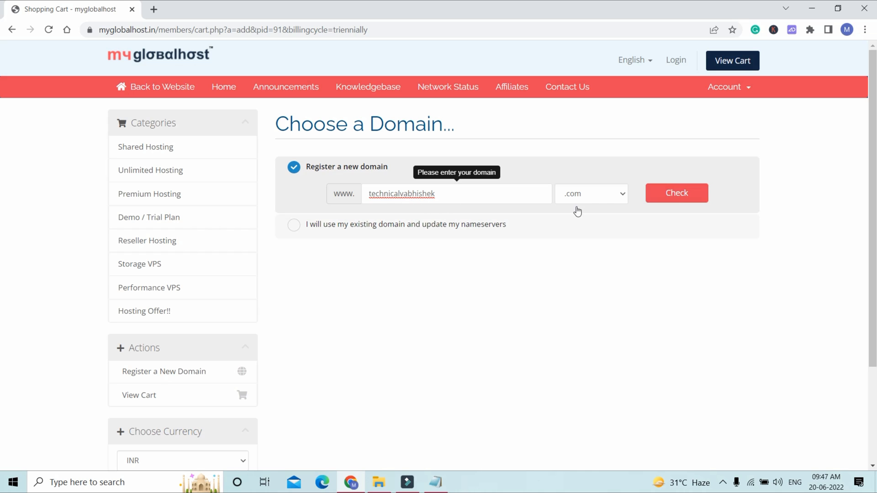
left_click(680, 201)
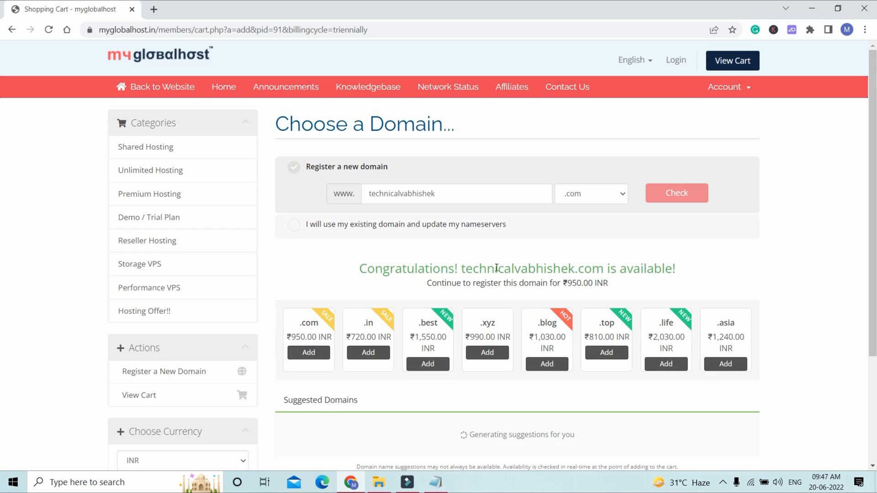
- Check the registration price of the .com domain and add the .in version to the order
scroll(599, 202, "down", 3)
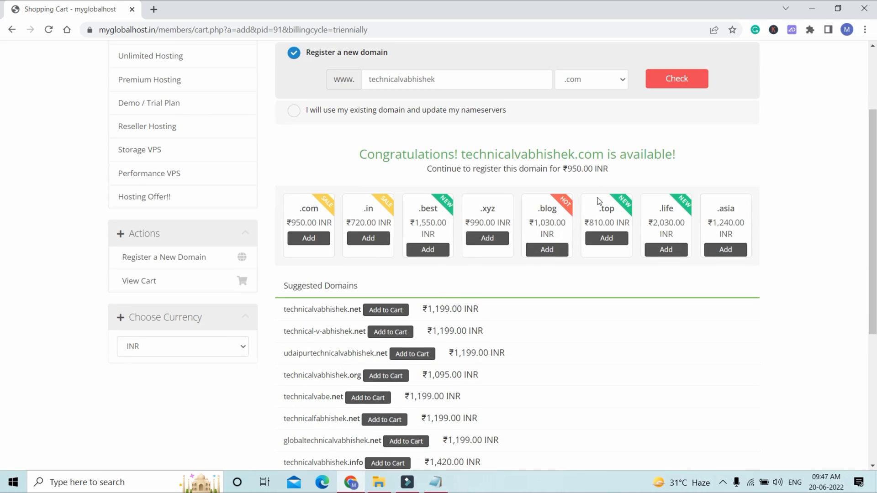
left_click_drag(570, 168, 606, 169)
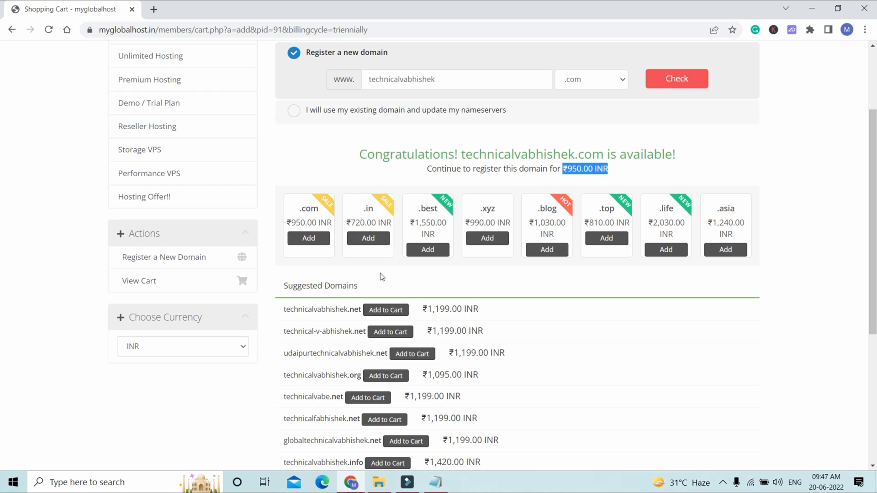
left_click(364, 238)
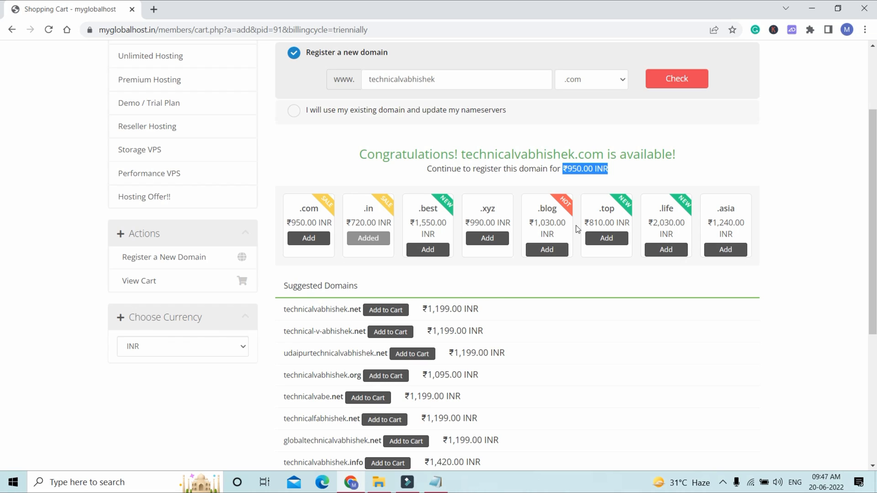
- Check the registration price of the .xyz extension
left_click_drag(479, 208, 499, 213)
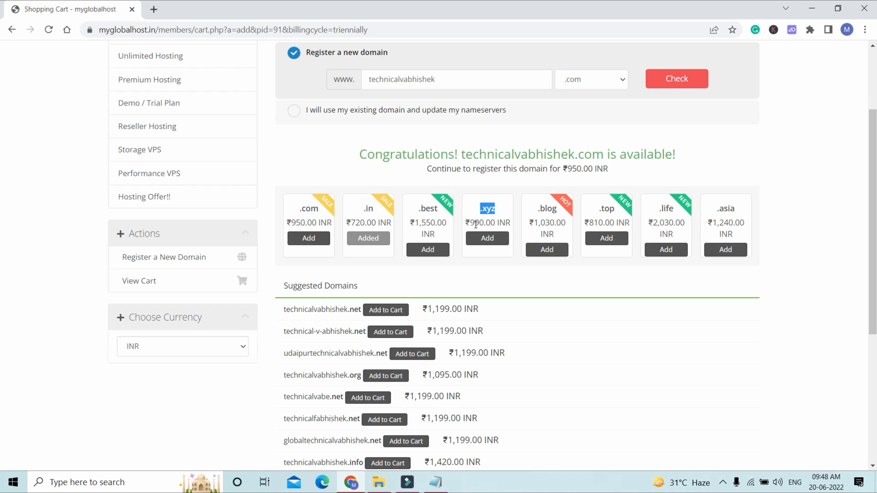
left_click_drag(465, 223, 508, 222)
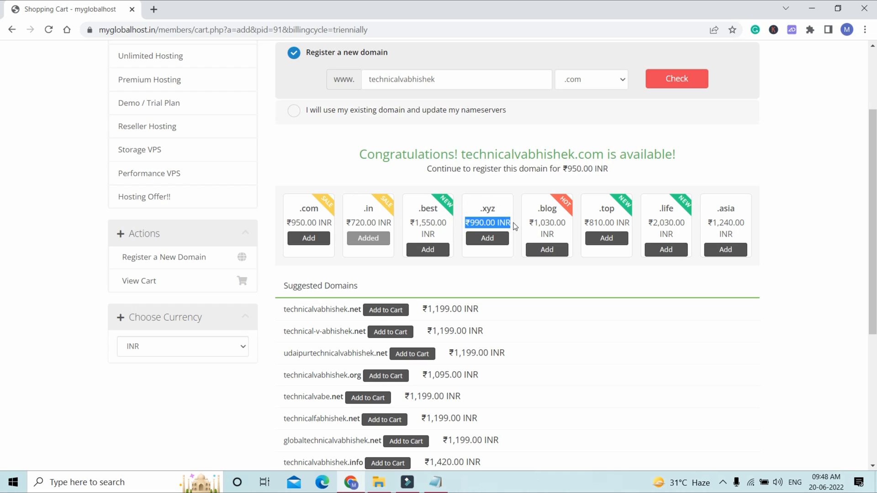
left_click(517, 222)
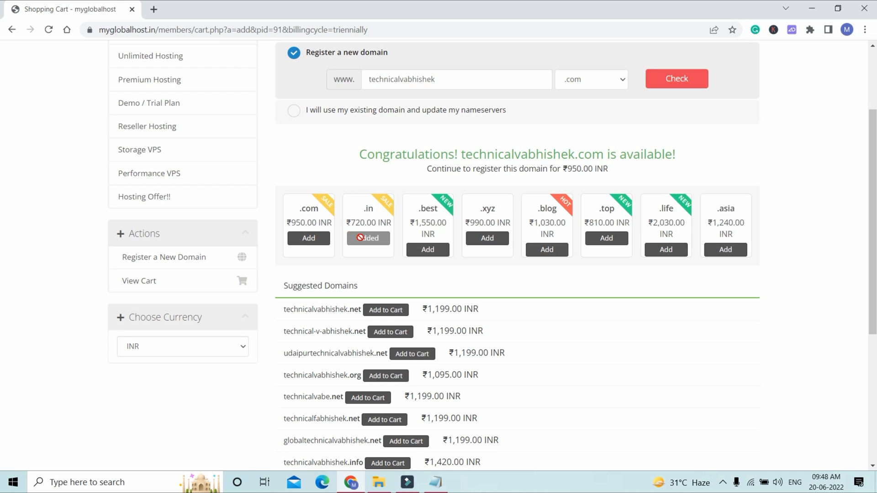
- Look over the suggested domains and continue to the hosting plan configuration
scroll(472, 323, "down", 5)
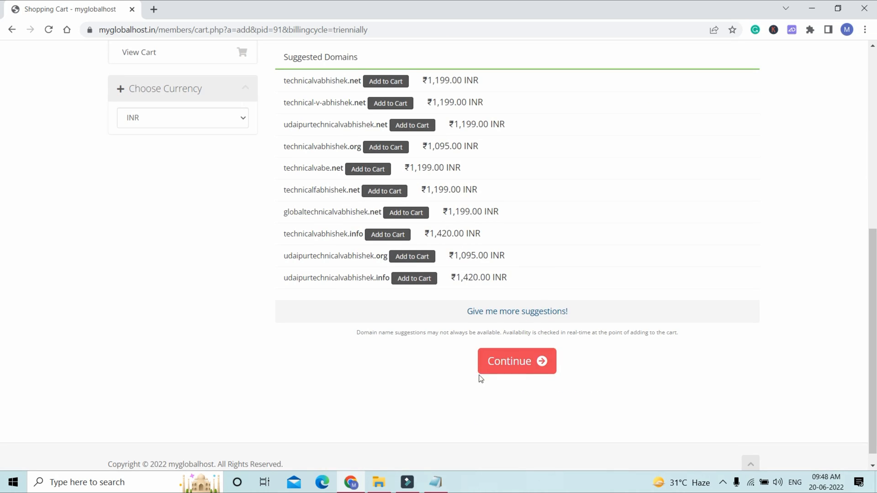
scroll(480, 377, "up", 5)
scroll(511, 309, "down", 5)
scroll(540, 364, "up", 5)
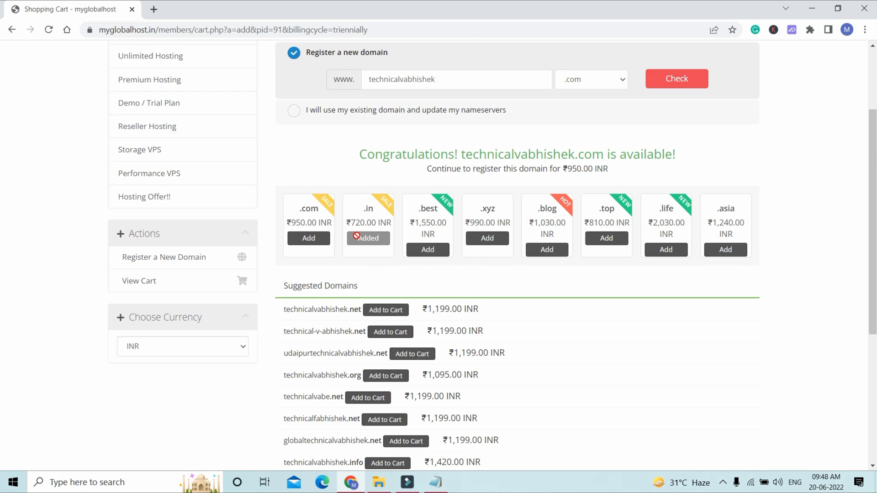
scroll(717, 369, "down", 3)
left_click(554, 423)
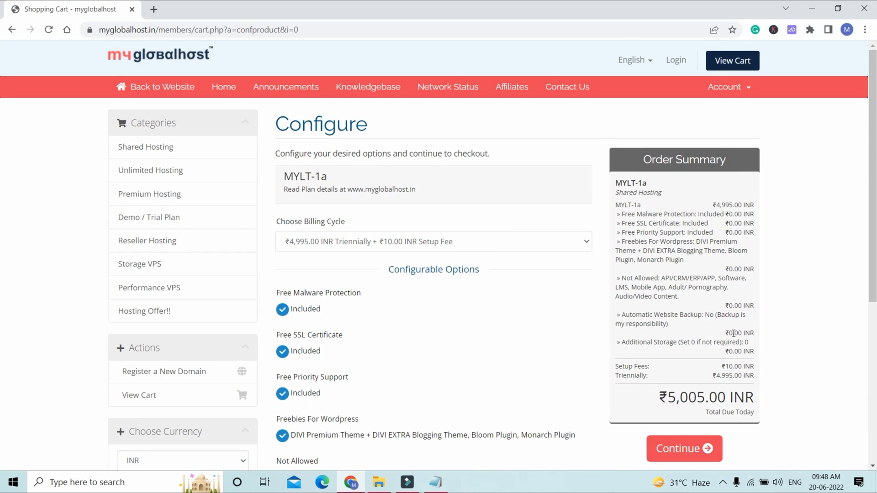
- Review the MYLT-1a plan's configurable options and order summary, and continue with triennial billing and no additional storage
scroll(750, 337, "down", 2)
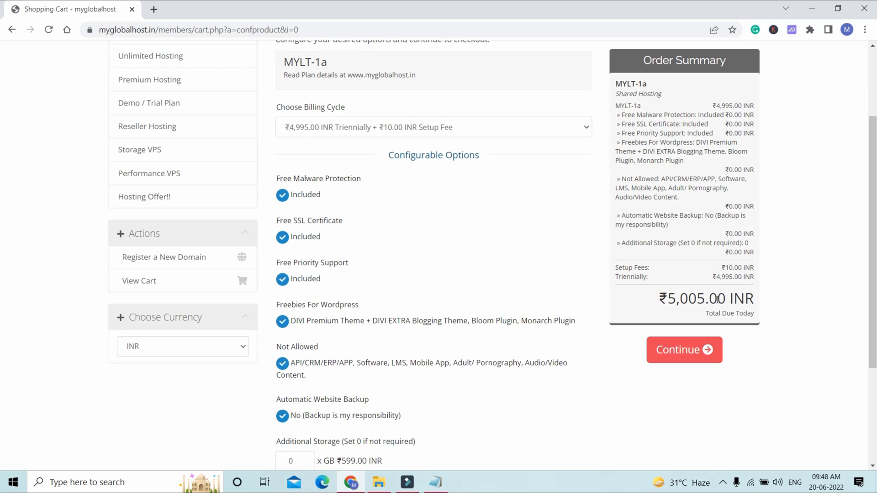
scroll(718, 299, "down", 2)
scroll(695, 327, "up", 3)
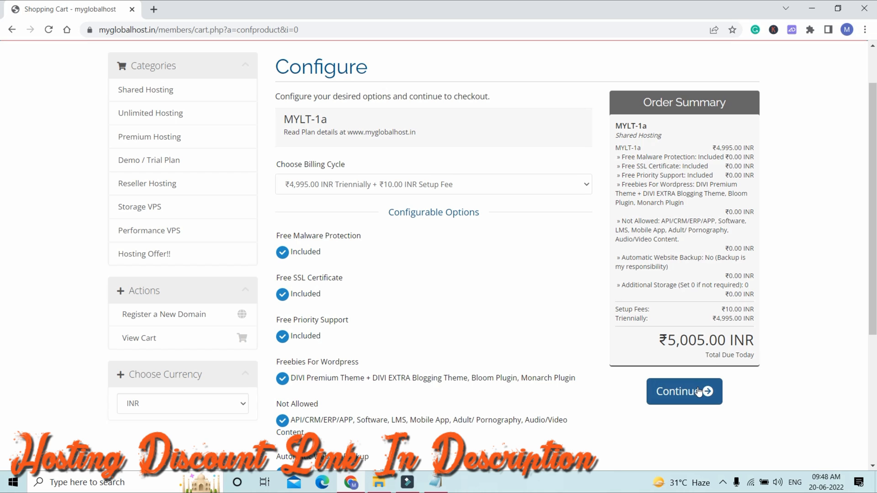
scroll(662, 382, "down", 1)
scroll(317, 371, "down", 2)
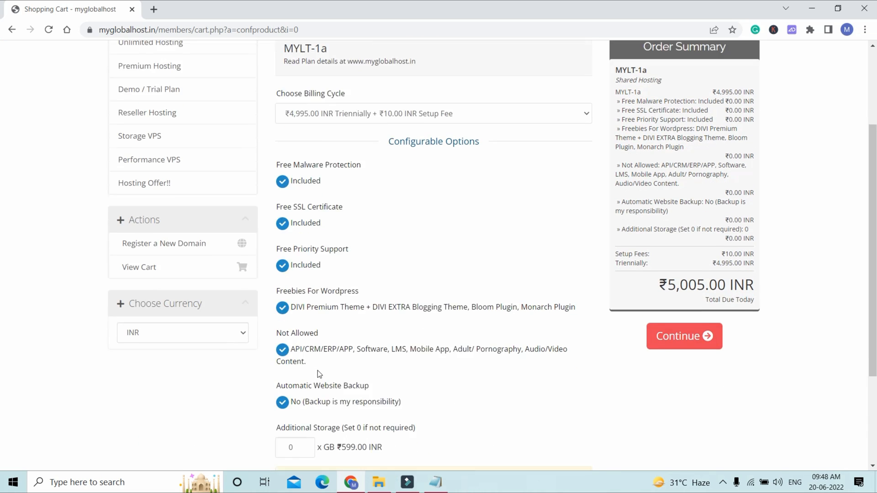
scroll(420, 290, "up", 3)
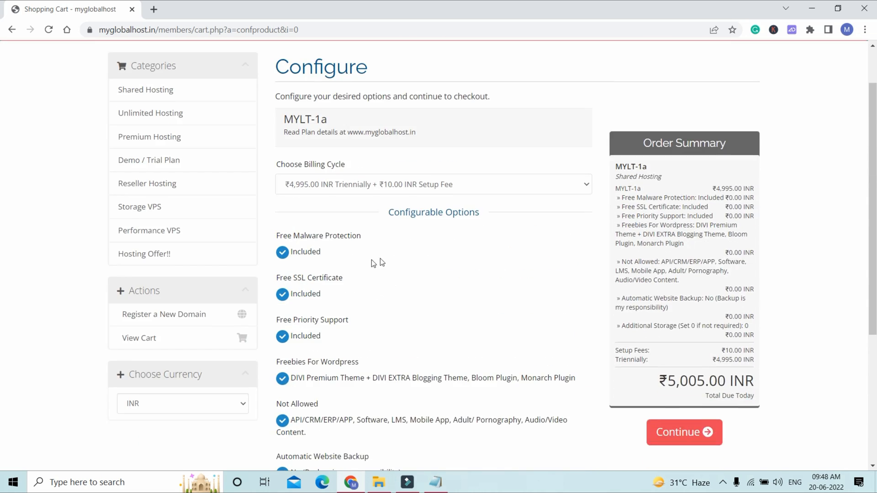
scroll(380, 258, "down", 3)
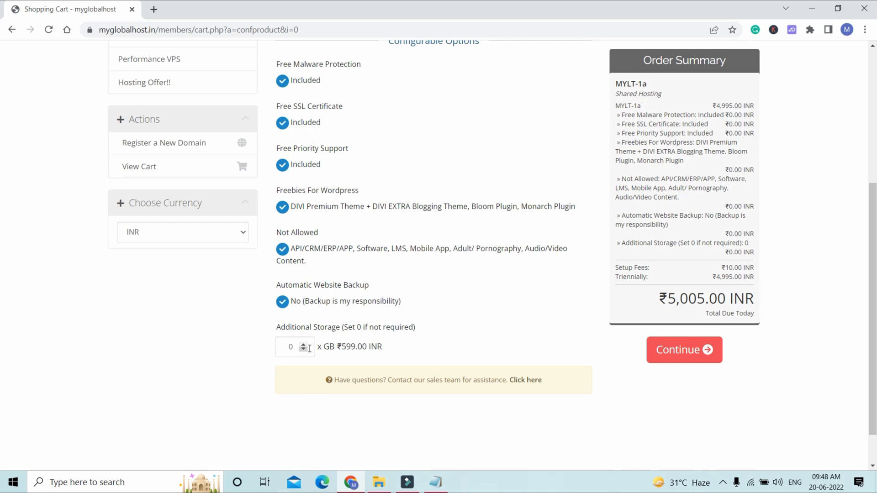
scroll(705, 320, "up", 4)
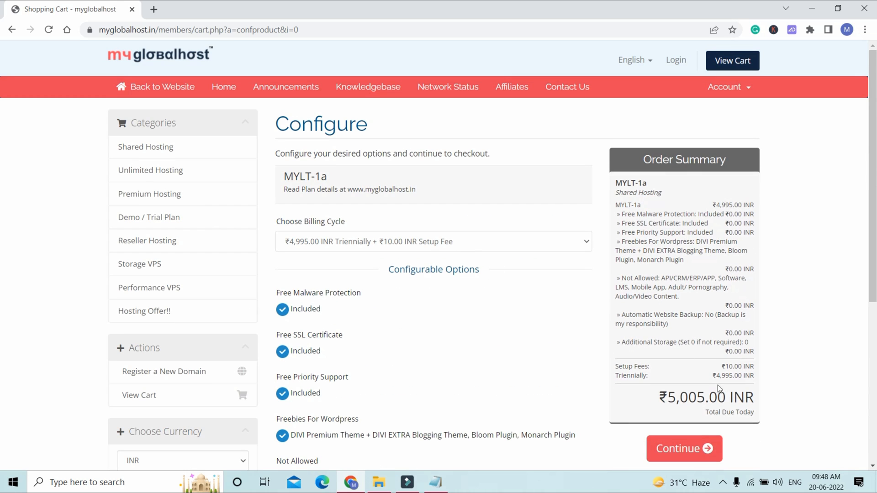
left_click(683, 452)
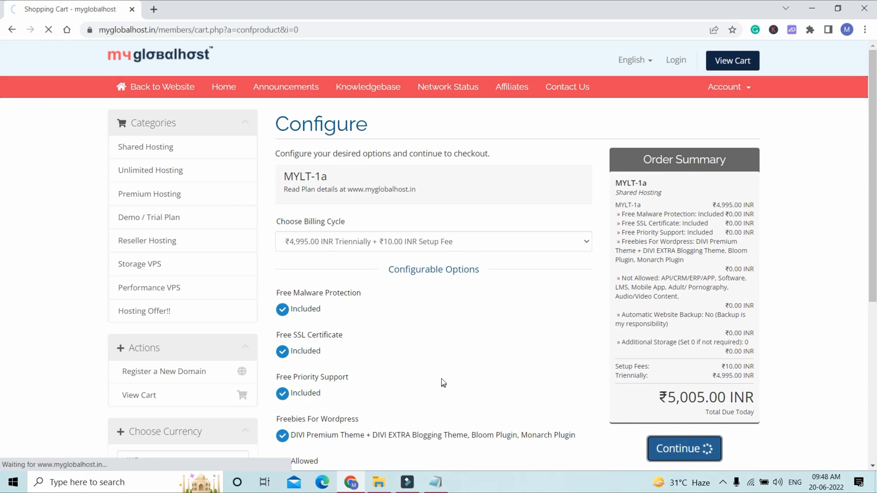
- Review the DNS Management, ID Protection and nameserver settings for both domains, and continue to the cart with the default nameservers
scroll(478, 372, "down", 7)
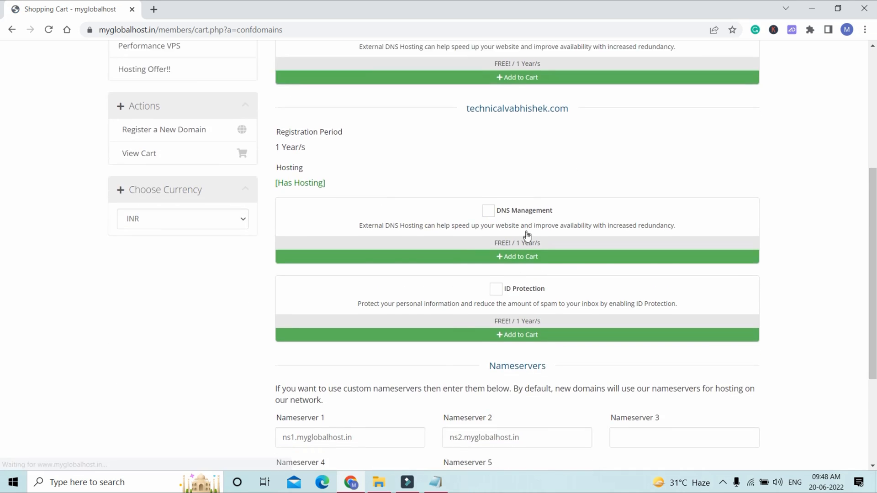
scroll(498, 288, "up", 4)
scroll(470, 215, "up", 3)
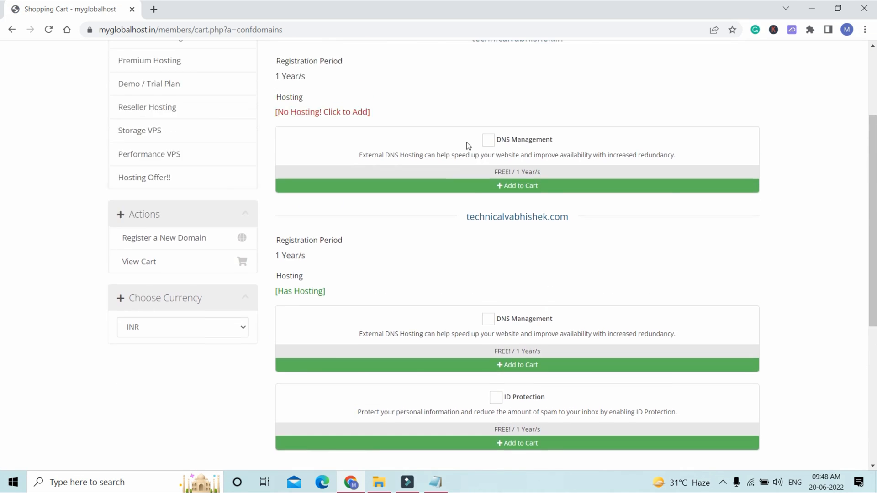
scroll(424, 229, "down", 7)
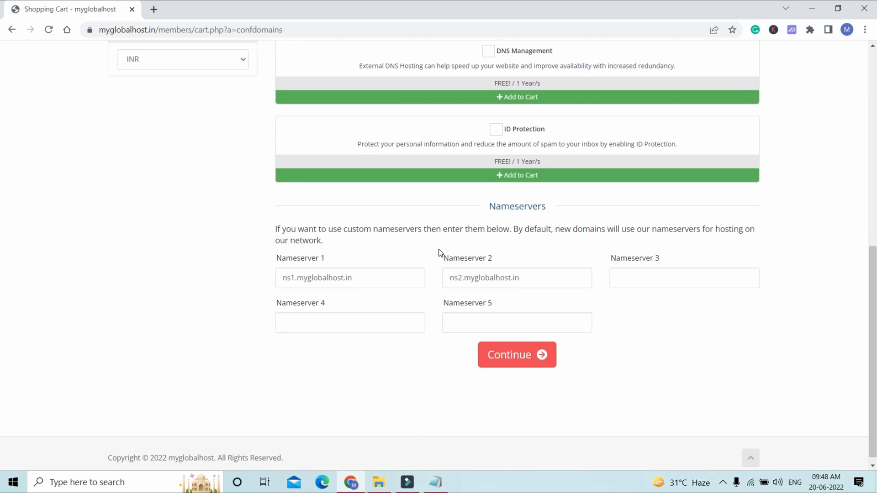
left_click(525, 356)
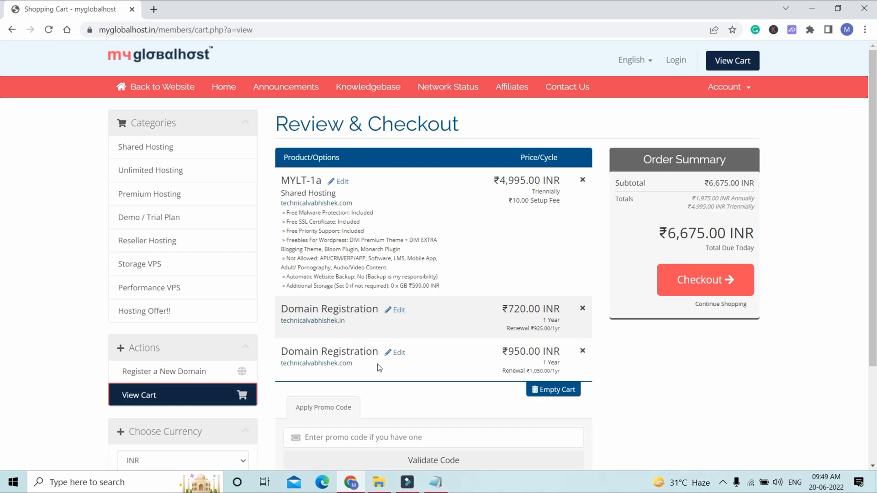
- Remove the .com domain registration from the cart and apply the promo code DMARKETINGWALL20
left_click(583, 351)
left_click(449, 182)
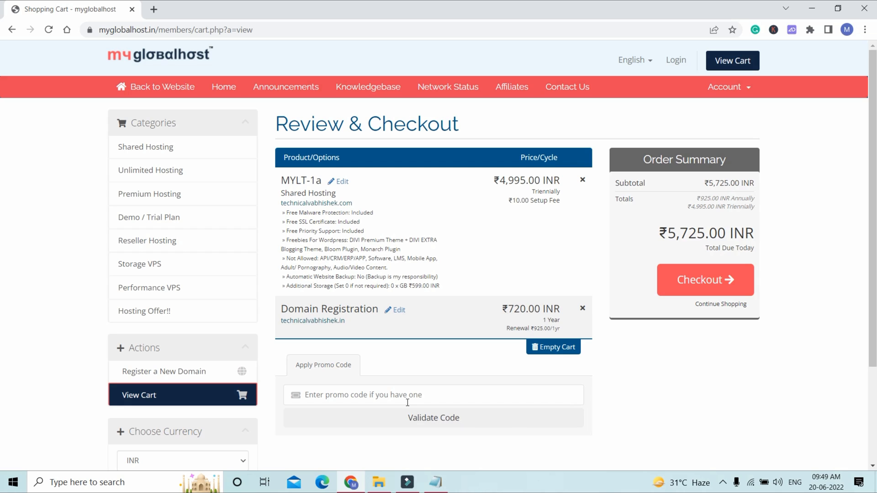
left_click(349, 393)
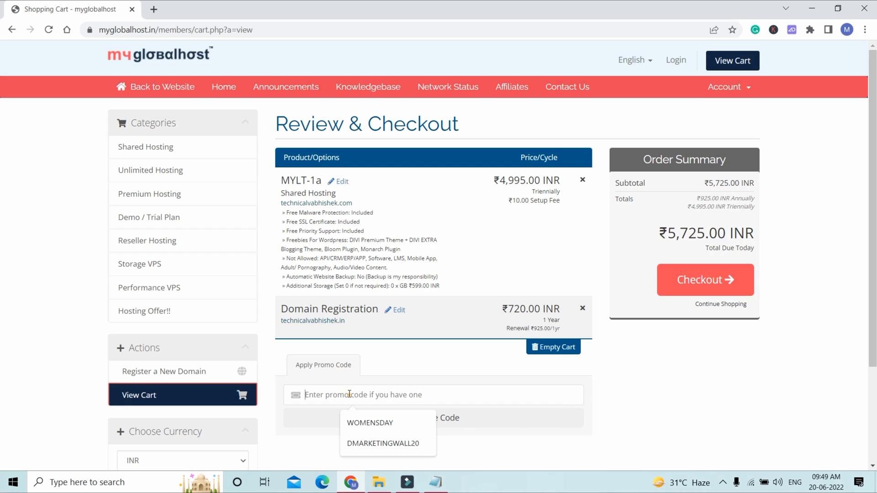
left_click(406, 447)
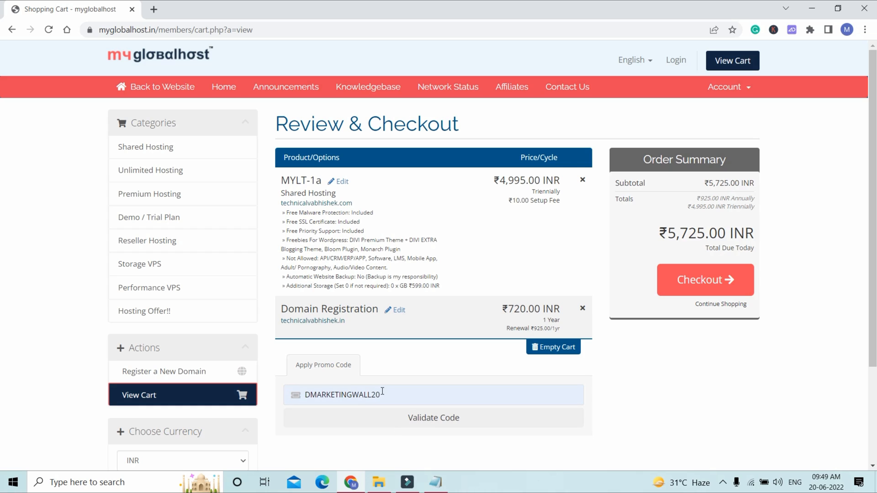
left_click(453, 419)
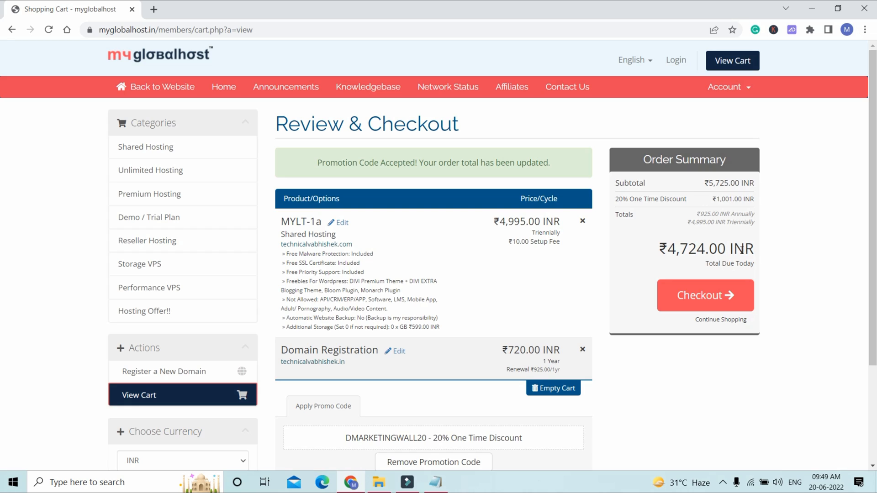
- Proceed to checkout and review the personal information, billing address, domain registrant, account security and payment sections of the form
left_click(731, 300)
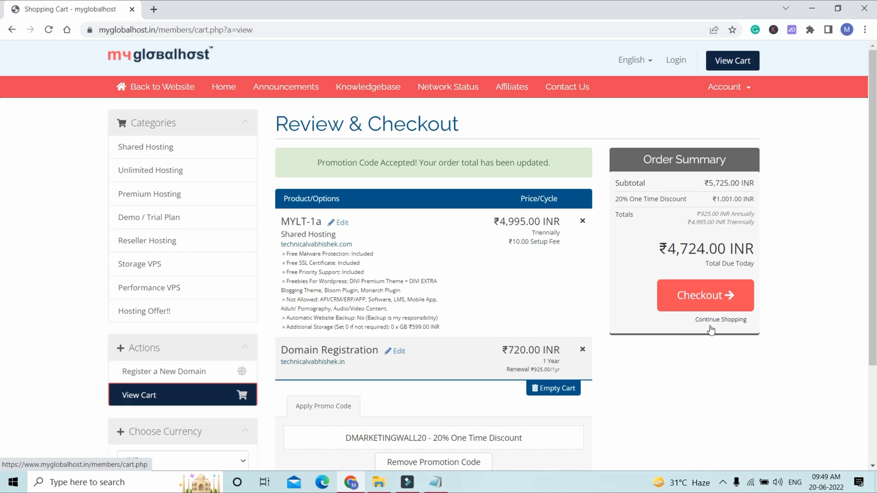
left_click(729, 301)
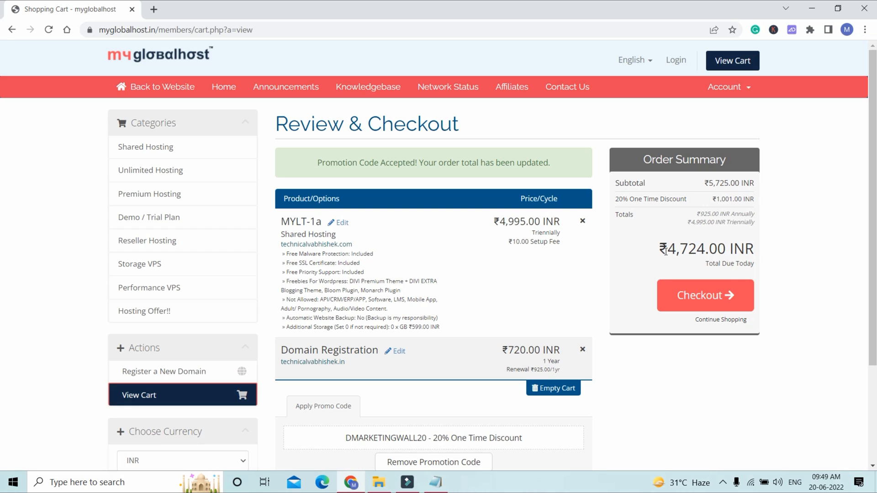
left_click(709, 305)
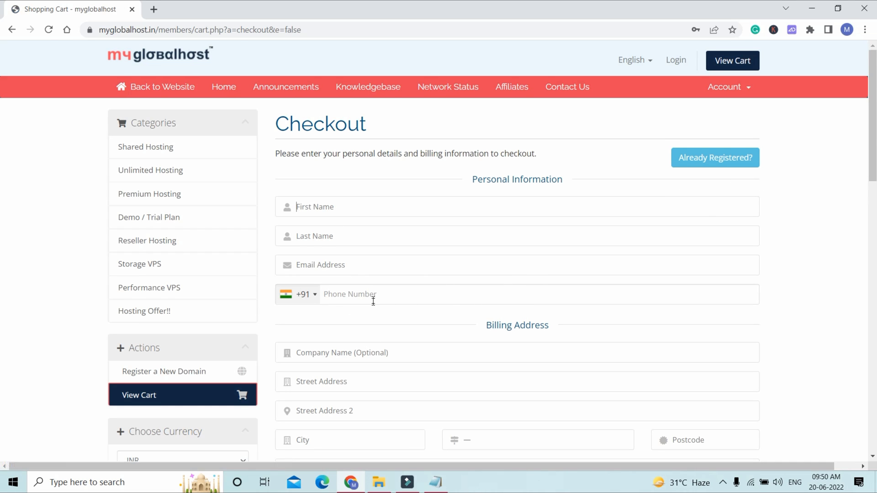
scroll(372, 300, "down", 2)
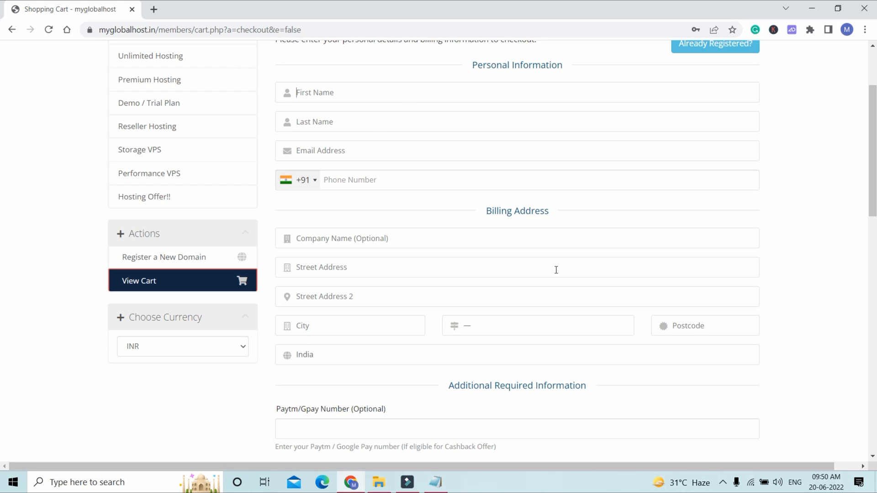
scroll(708, 291, "down", 2)
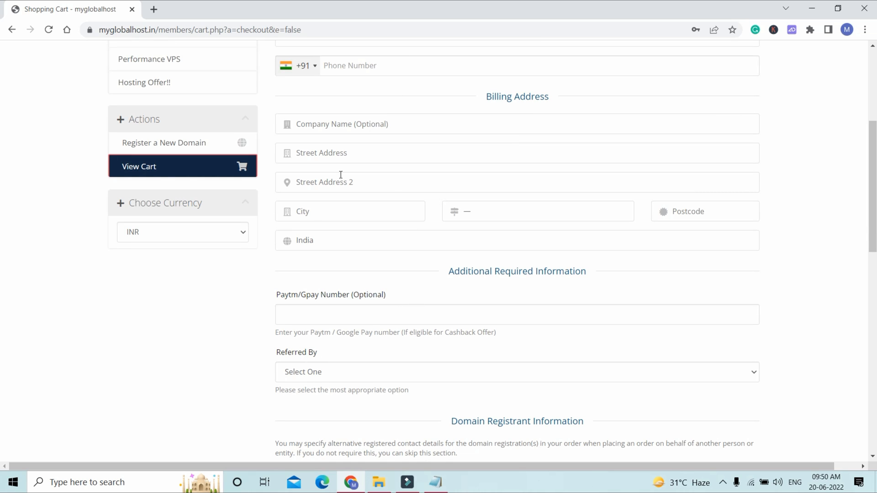
scroll(443, 242, "down", 8)
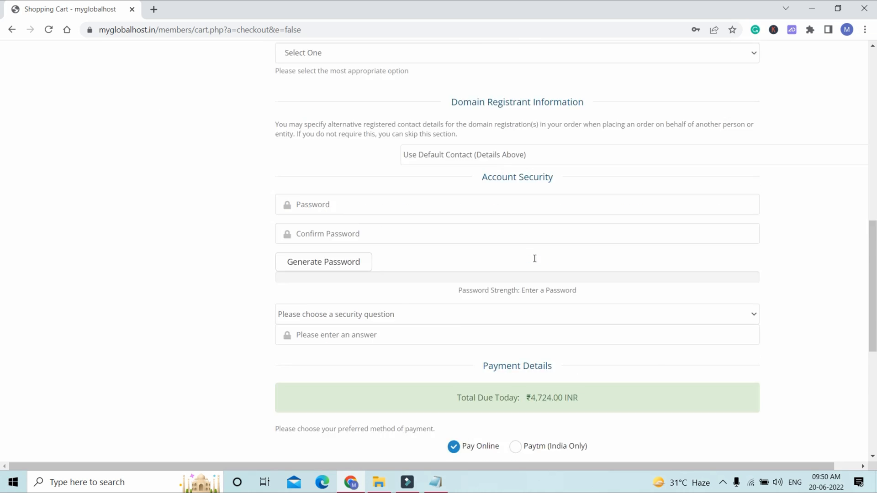
- Review the account security and payment sections, and choose Paytm (India Only) as the payment method
scroll(324, 156, "up", 2)
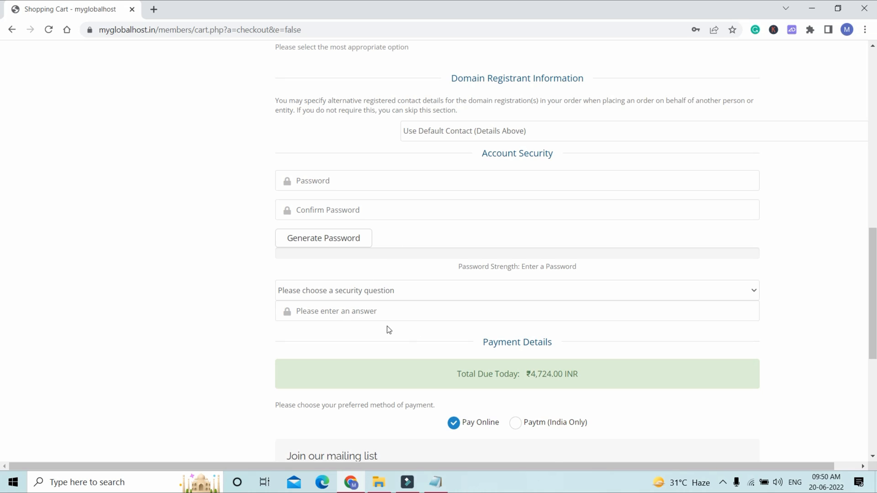
scroll(411, 320, "down", 2)
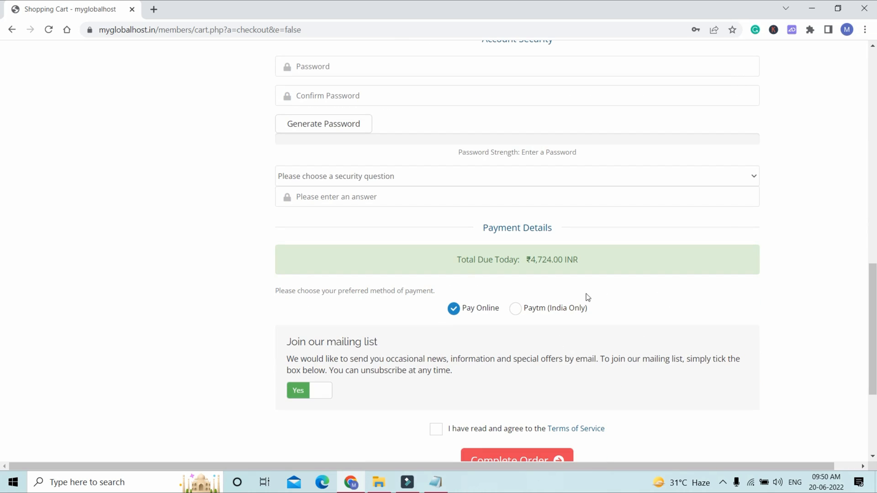
left_click(516, 309)
- Switch the checkout to the existing customer login and fill in the account's e-mail address and password
scroll(594, 247, "up", 15)
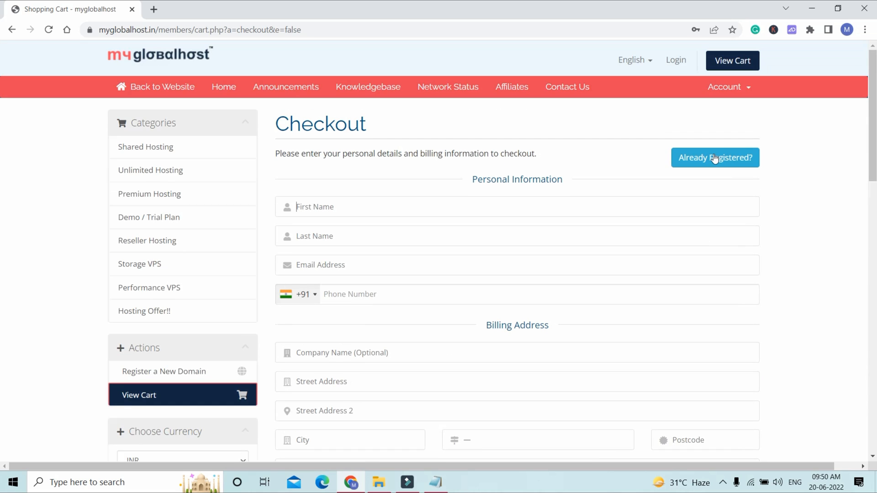
left_click(715, 158)
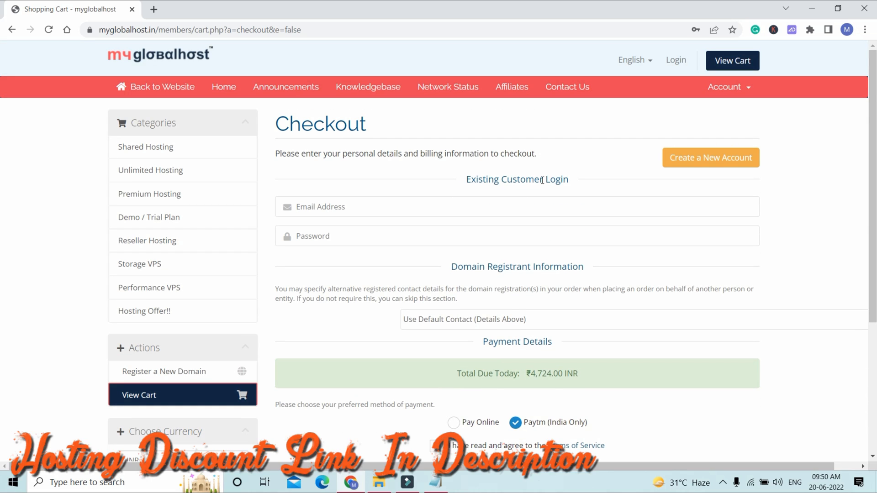
left_click(412, 206)
left_click(386, 231)
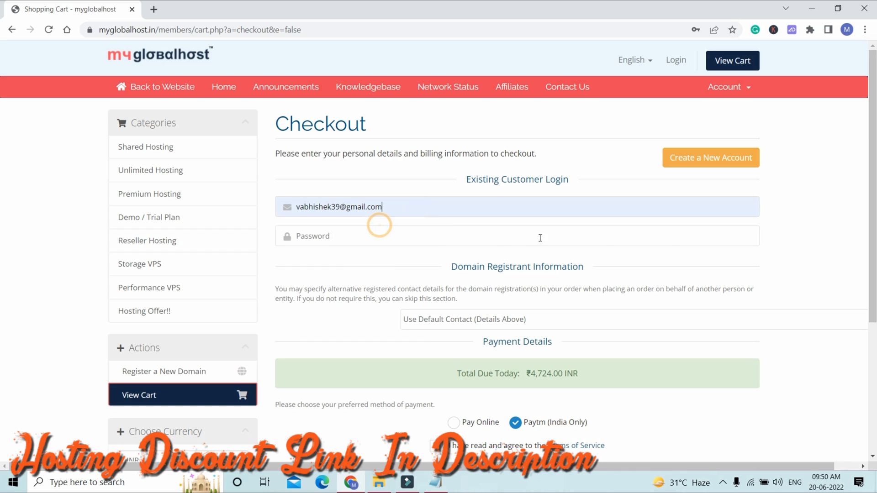
scroll(672, 246, "down", 1)
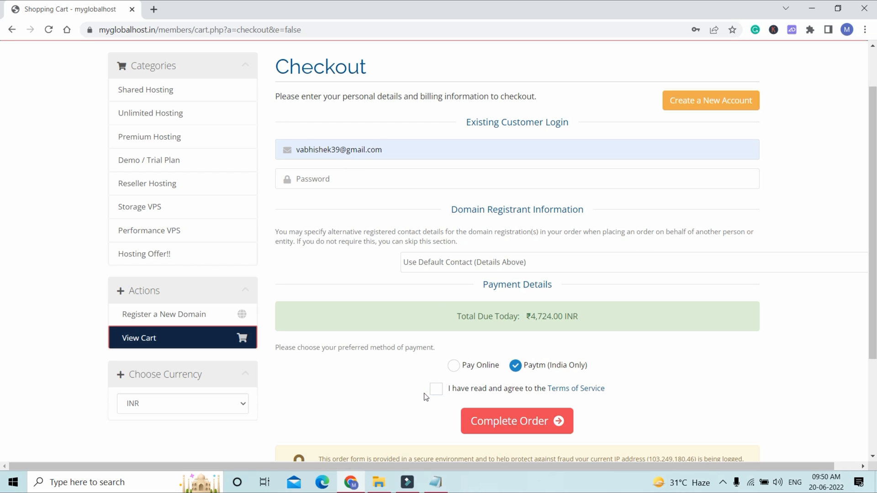
scroll(452, 390, "down", 1)
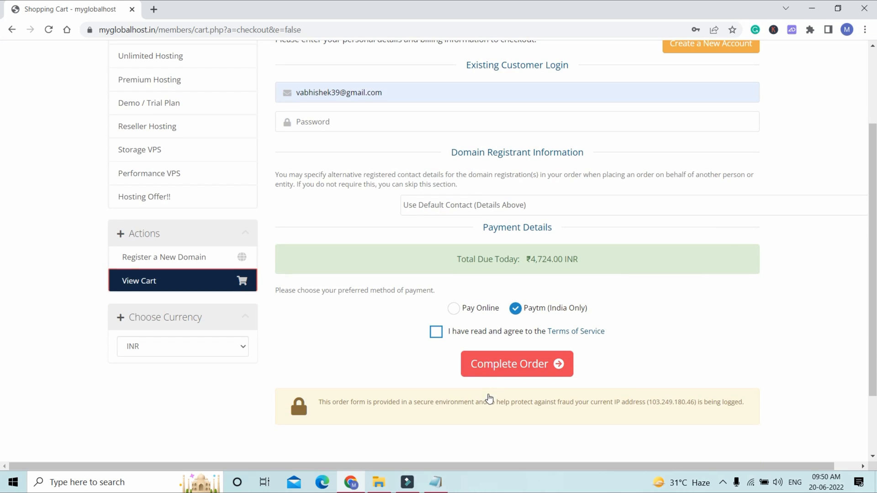
scroll(700, 223, "up", 1)
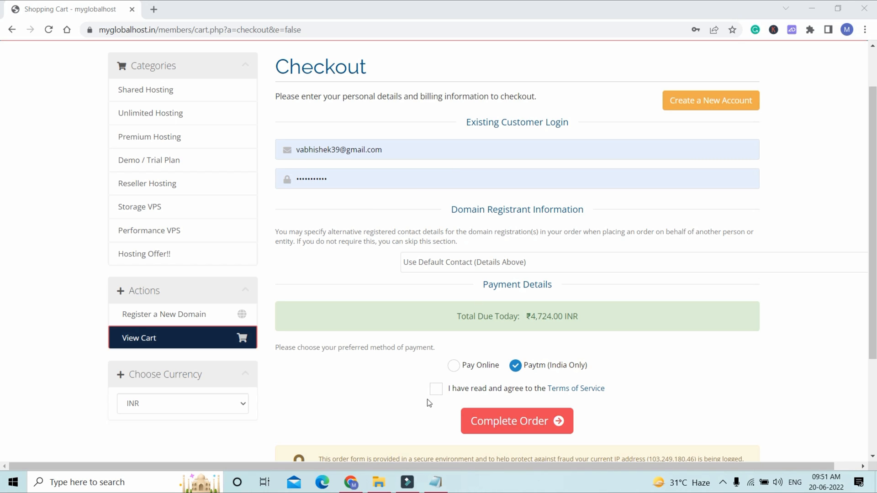
- Agree to the Terms of Service and complete the order
left_click(436, 388)
scroll(625, 352, "down", 3)
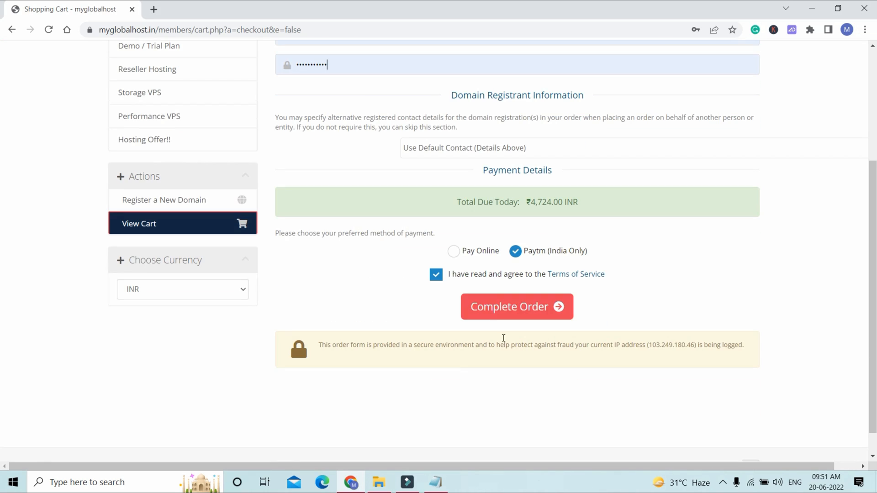
left_click(499, 307)
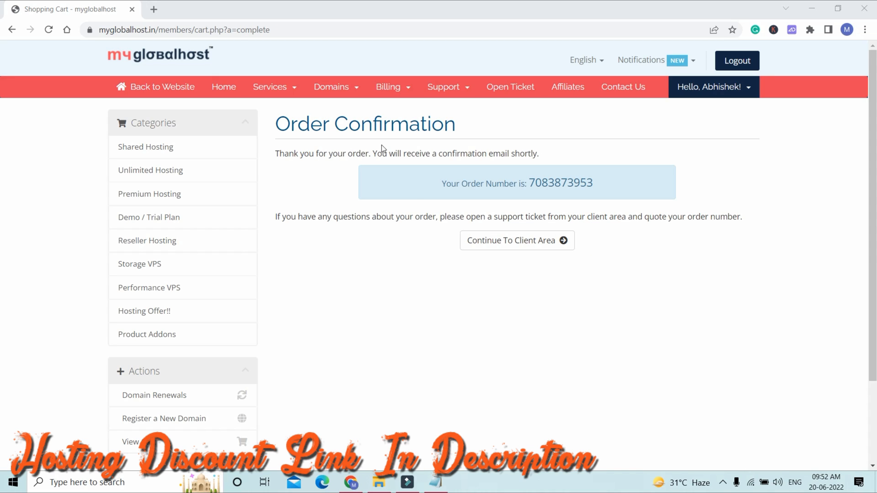
- Continue to the client area and open the product details of the new MYLT-1a shared hosting service
left_click(543, 244)
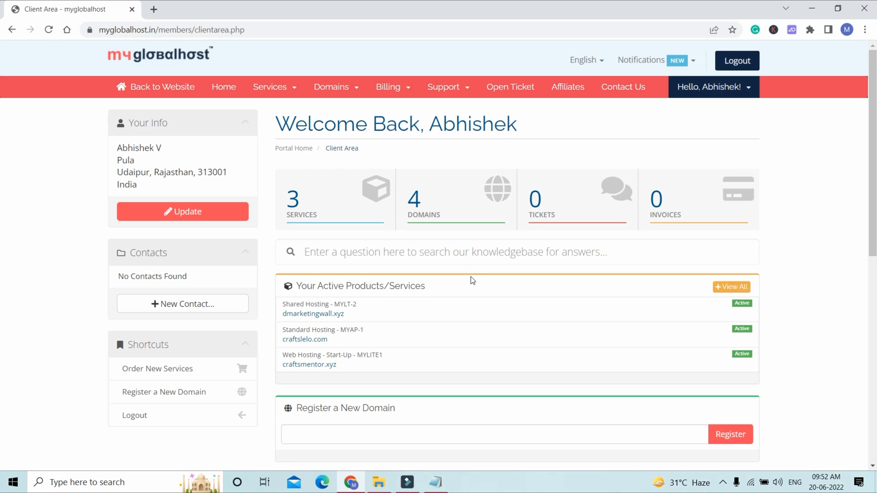
scroll(473, 280, "down", 3)
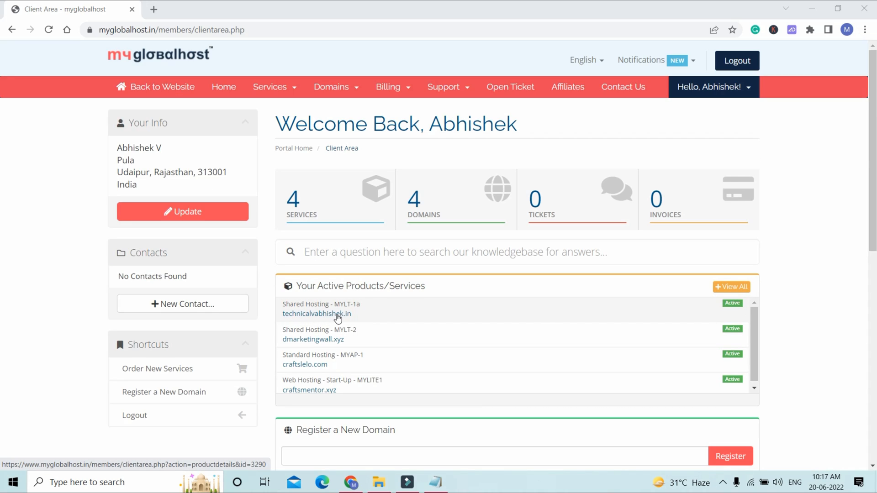
left_click(338, 317)
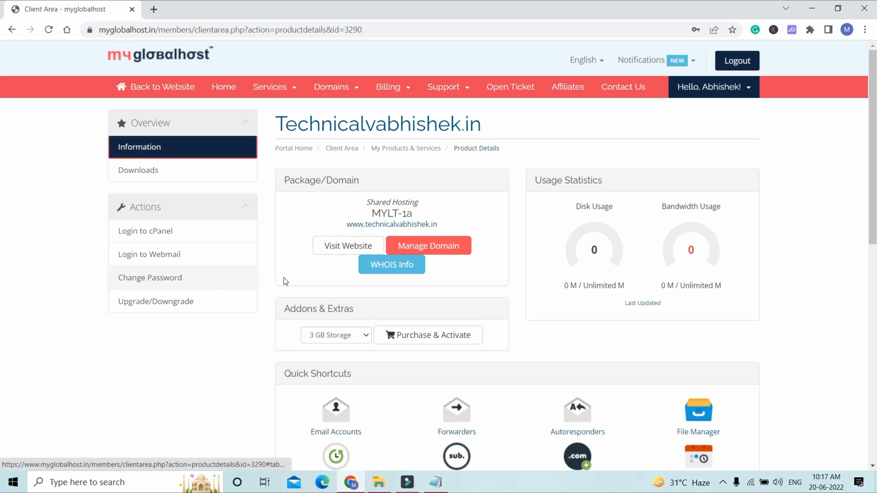
- Open the new .in domain's website in a separate tab and compare its index page and connection security with the product details
right_click(414, 225)
left_click(438, 231)
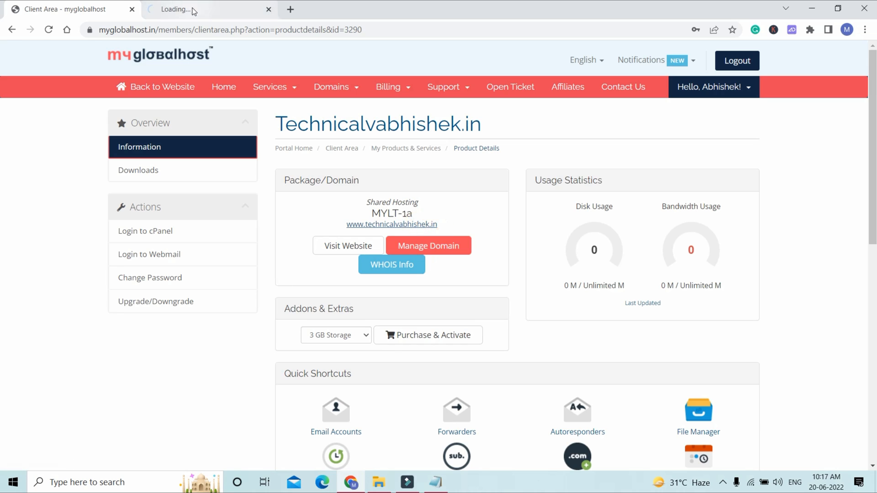
left_click(192, 10)
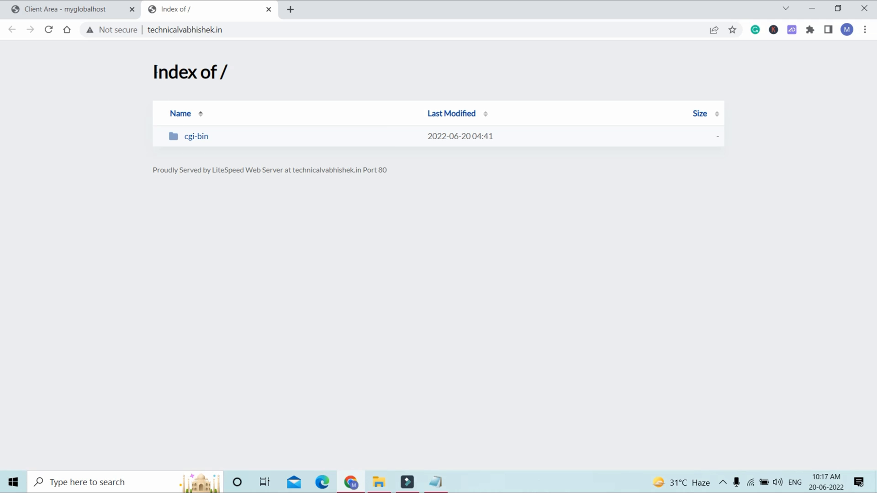
left_click_drag(156, 71, 240, 72)
left_click_drag(151, 70, 229, 62)
left_click(94, 15)
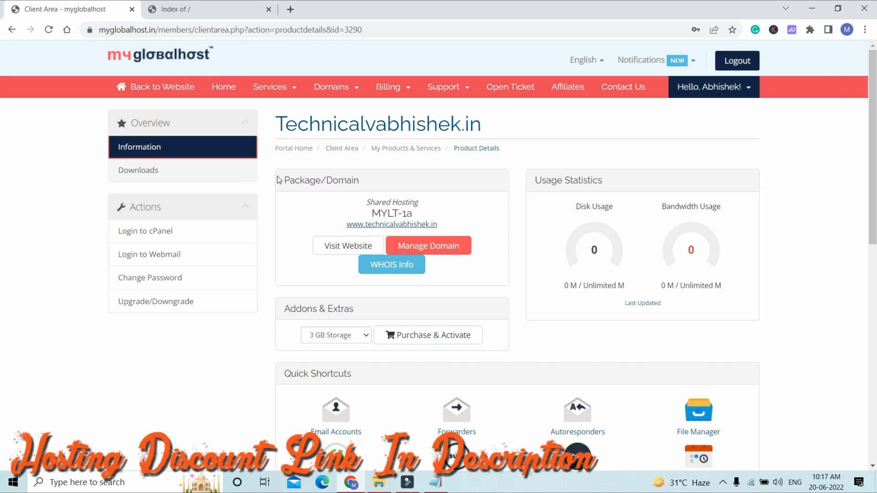
left_click(197, 17)
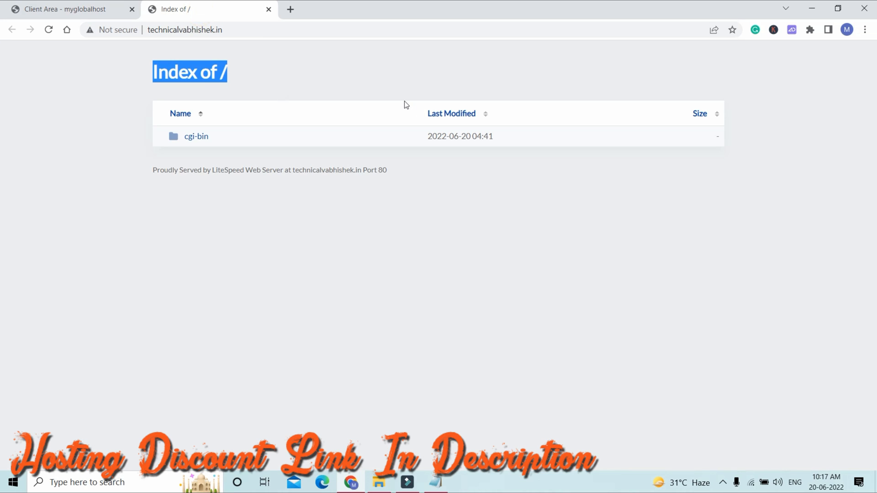
left_click(50, 9)
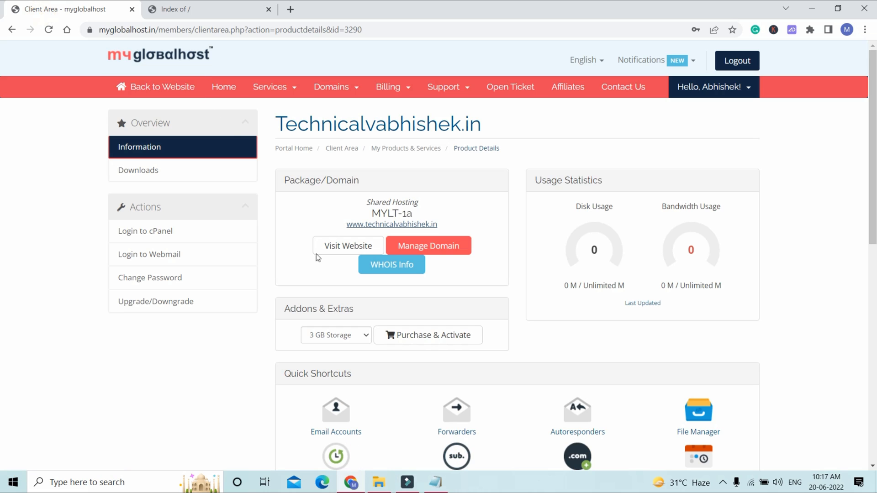
left_click(196, 11)
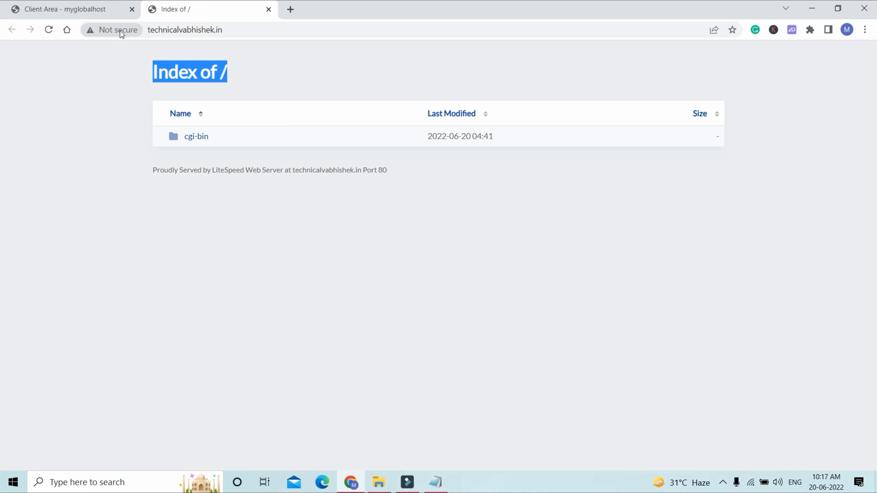
left_click(100, 3)
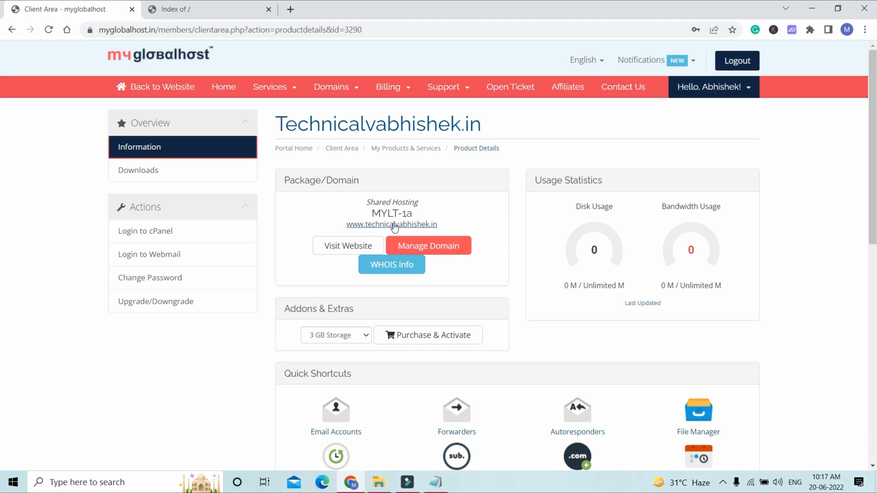
- Log in to cPanel for the new hosting account and look through its tool sections
left_click(165, 230)
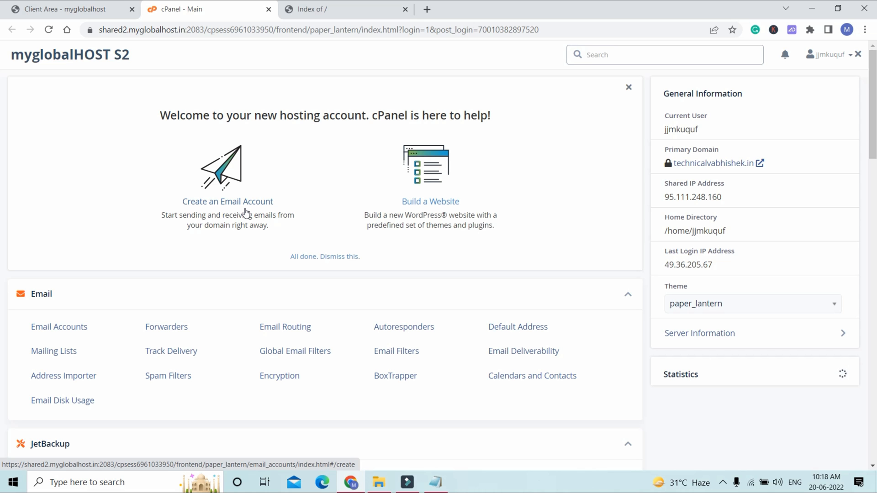
scroll(251, 211, "down", 6)
scroll(210, 221, "down", 3)
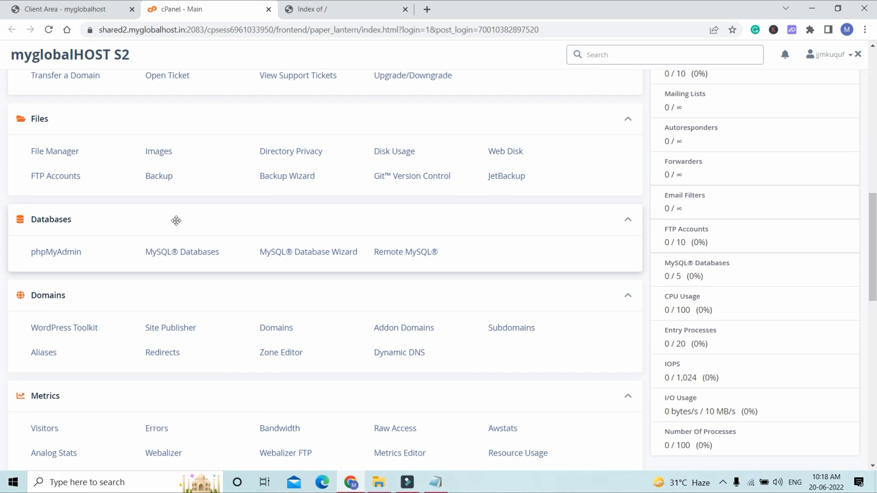
scroll(196, 227, "down", 3)
scroll(239, 237, "up", 5)
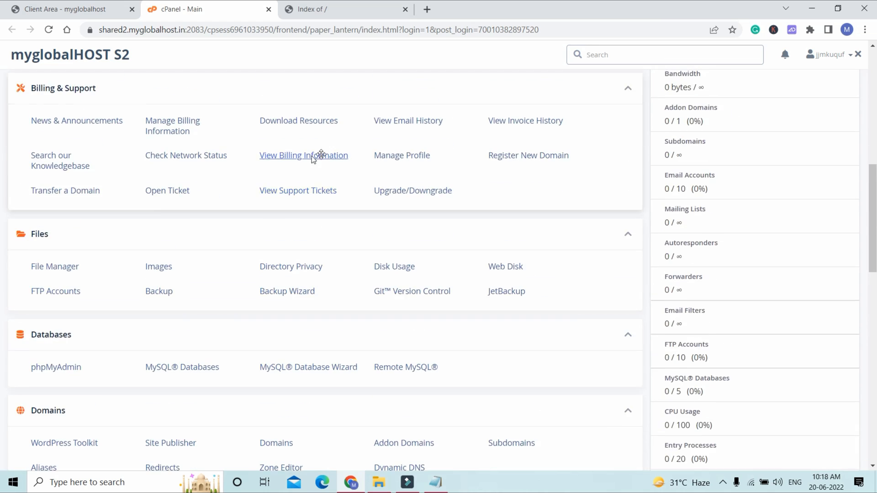
- Search cPanel for "ssl" and open SSL/TLS Status
scroll(312, 157, "up", 8)
left_click(592, 54)
type("ssl")
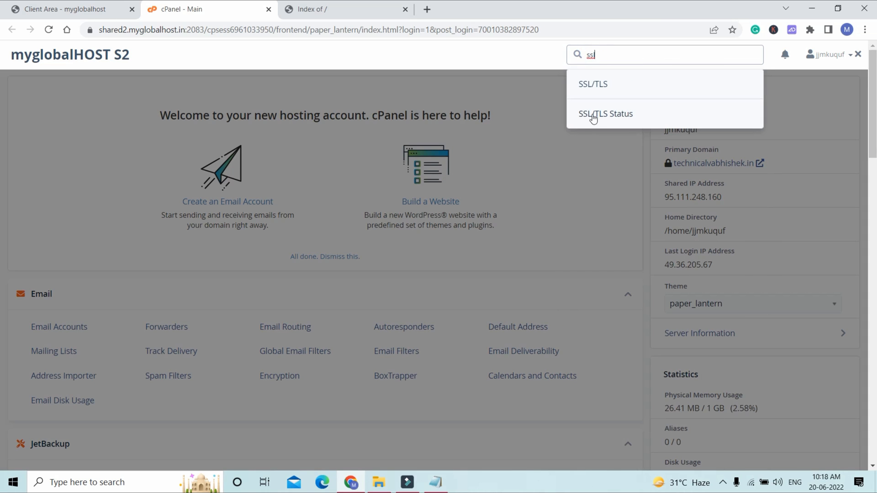
left_click(618, 119)
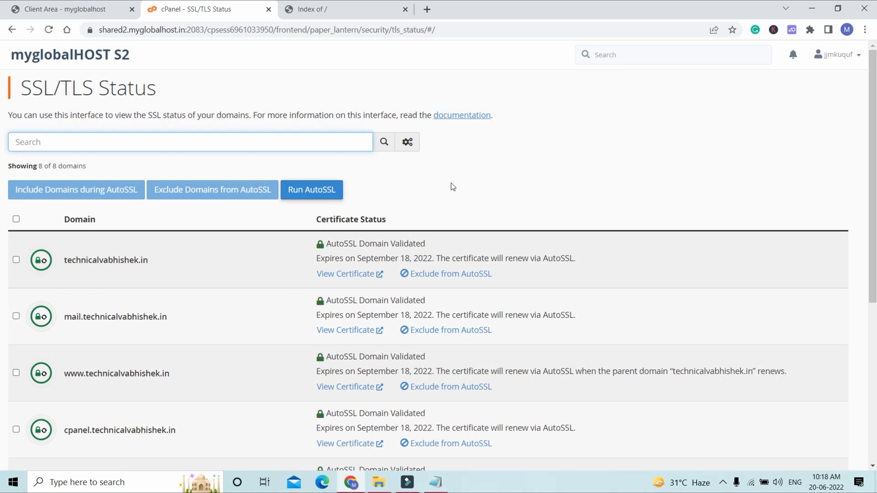
- Review the AutoSSL certificate status of the listed domains and select all of them
scroll(45, 263, "down", 3)
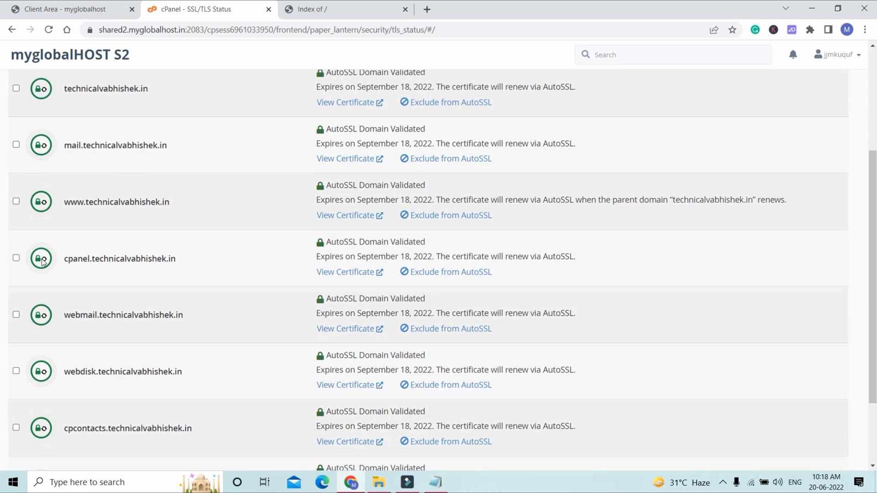
scroll(169, 289, "up", 3)
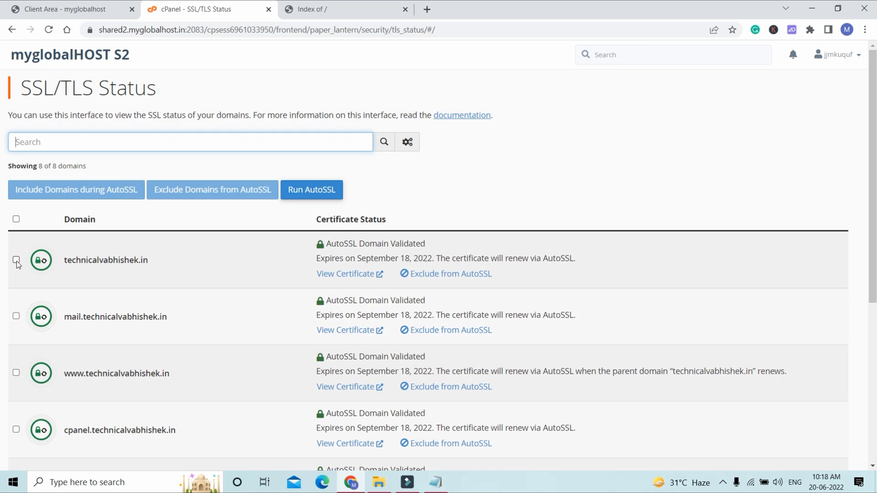
left_click(16, 219)
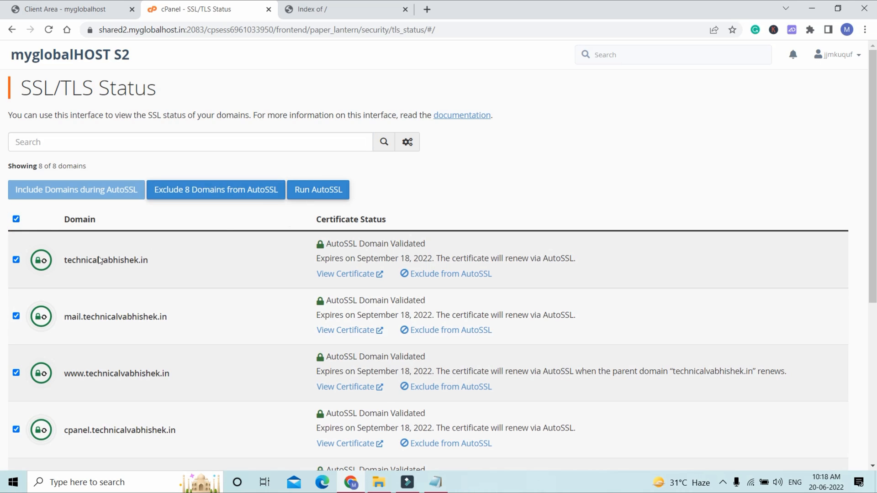
left_click(16, 219)
left_click(16, 219)
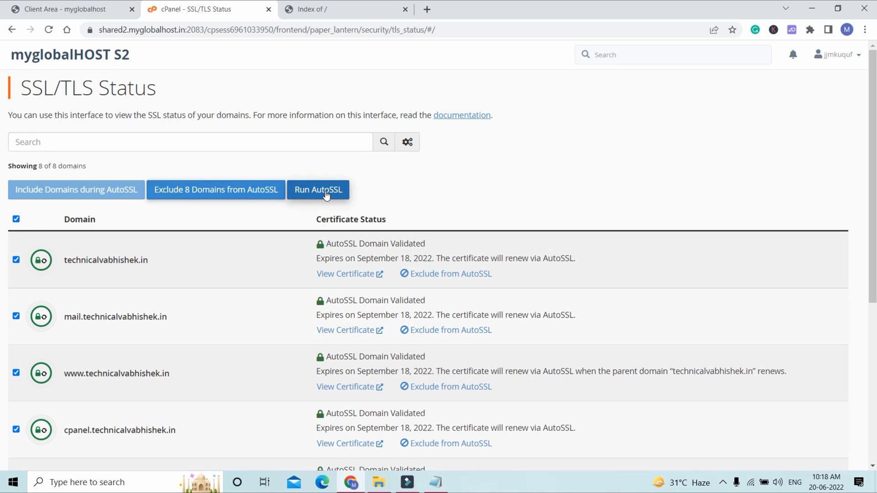
- Reload the new domain's website to check whether its connection is secure, and return to the SSL/TLS Status page
left_click(312, 6)
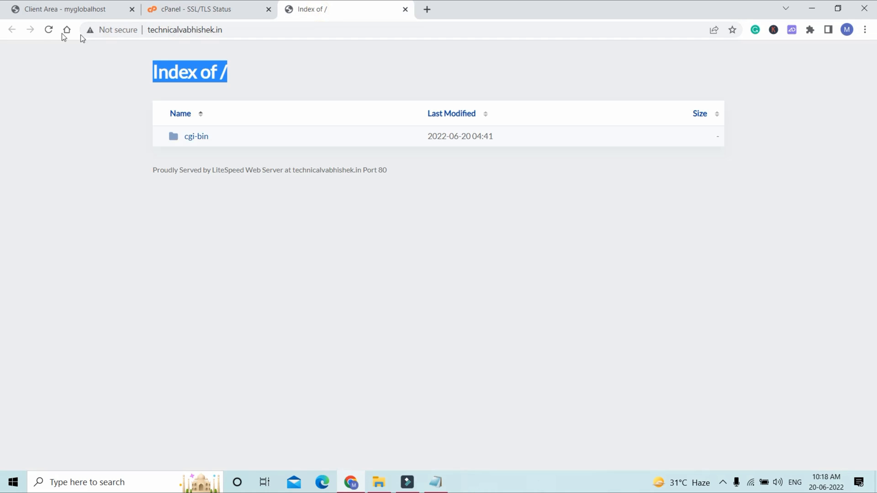
left_click(50, 30)
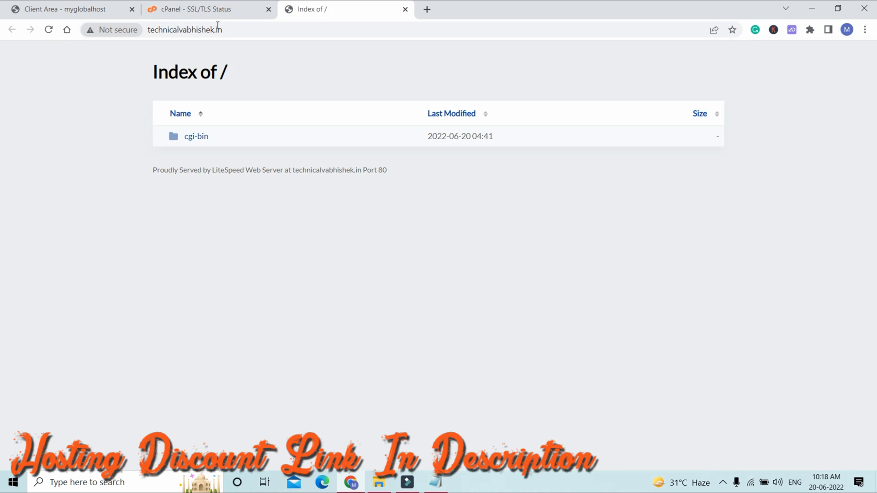
left_click(223, 10)
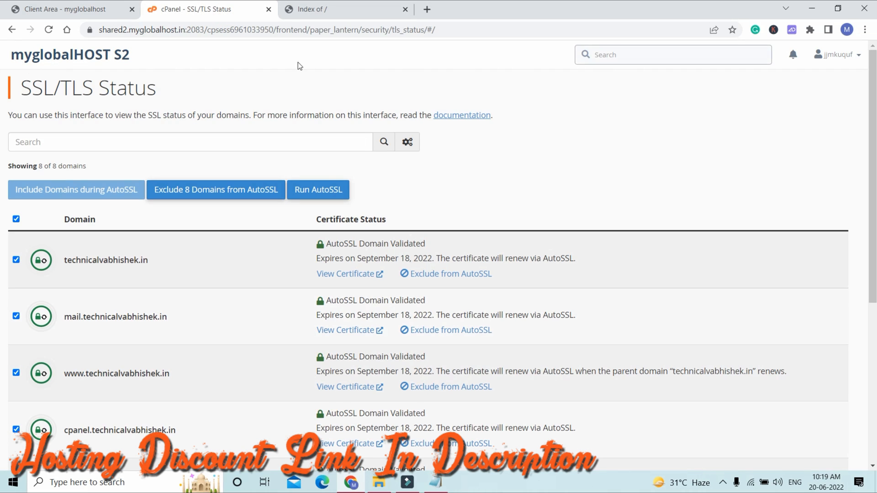
- Return to the cPanel home page, search for "red" and open Redirects
left_click(11, 30)
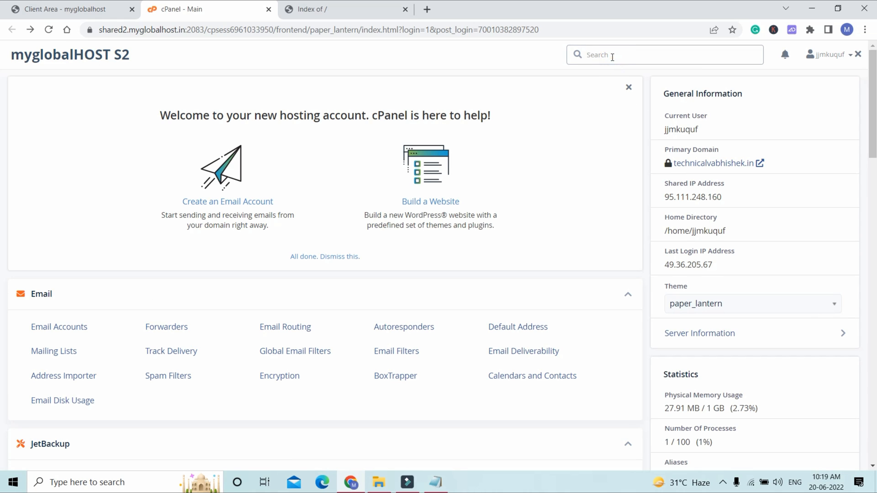
type("re")
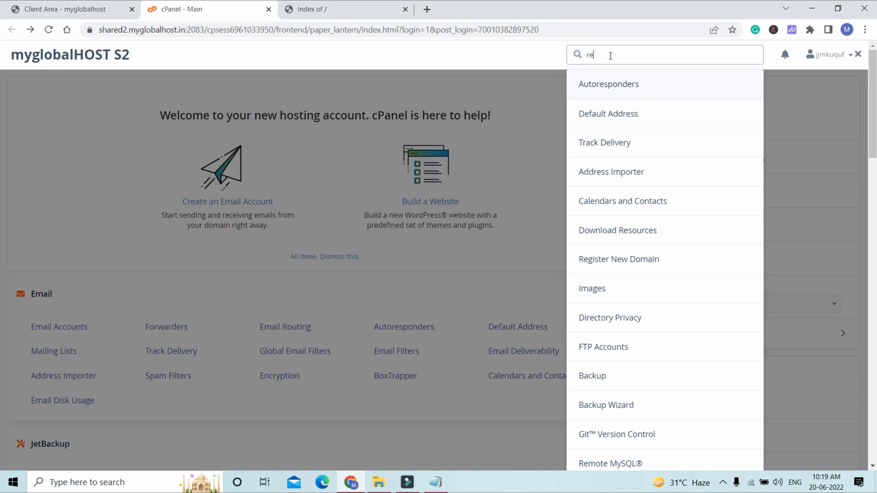
type("d")
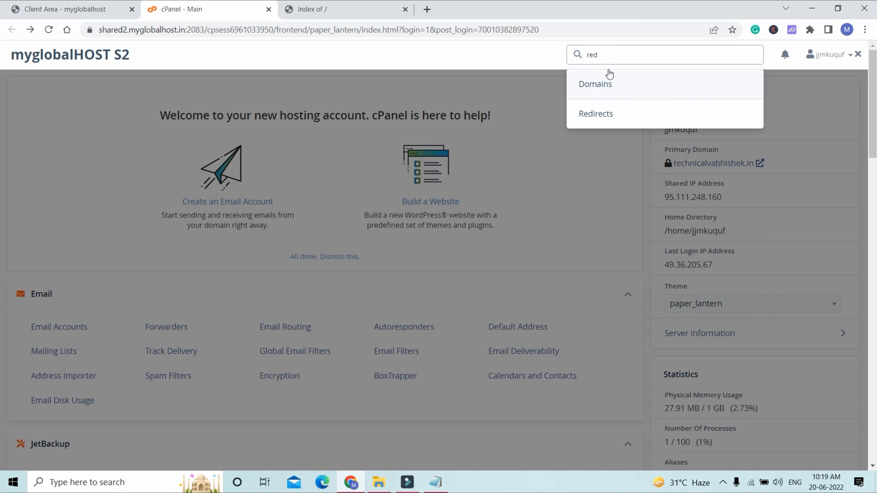
left_click(612, 112)
- Switch to the new domain's website and view the site information about its connection security
left_click(316, 10)
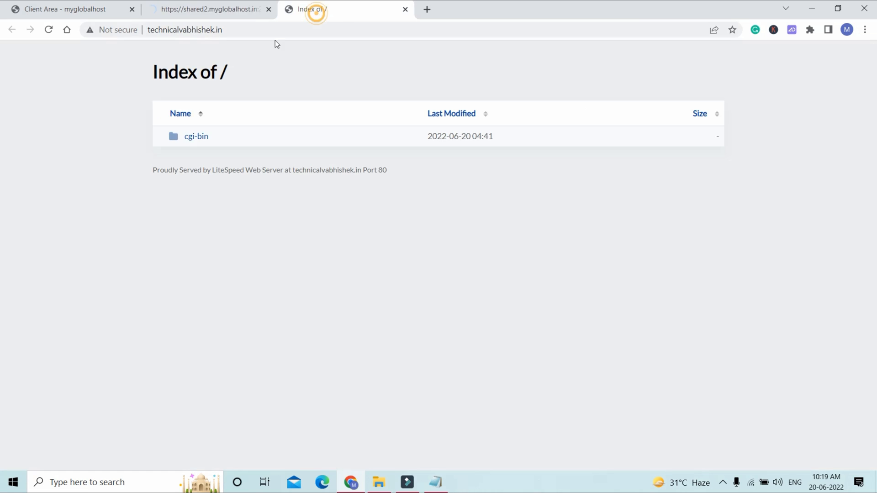
left_click(288, 30)
left_click(287, 30)
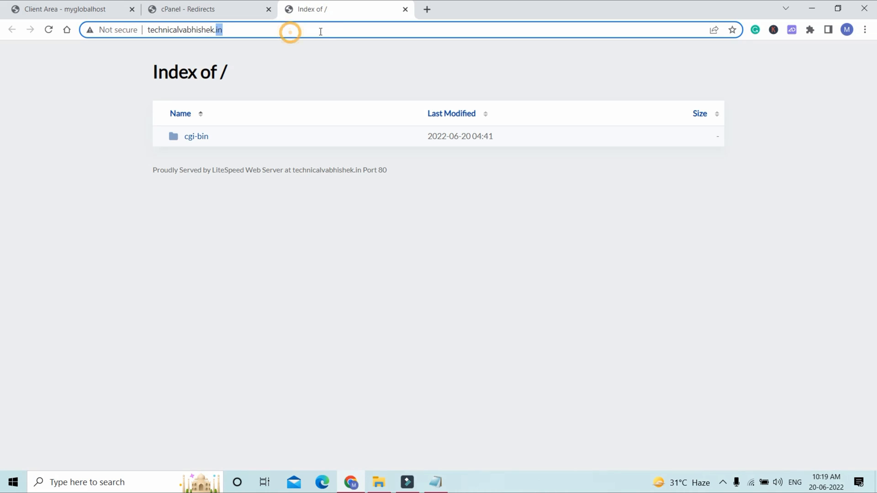
double_click(163, 26)
double_click(280, 30)
left_click(127, 32)
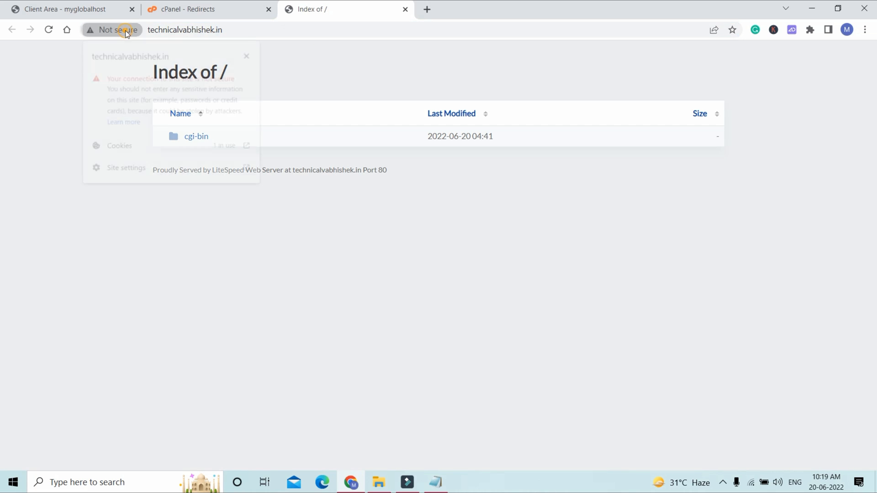
left_click(248, 29)
left_click(251, 29)
key("ctrl+c")
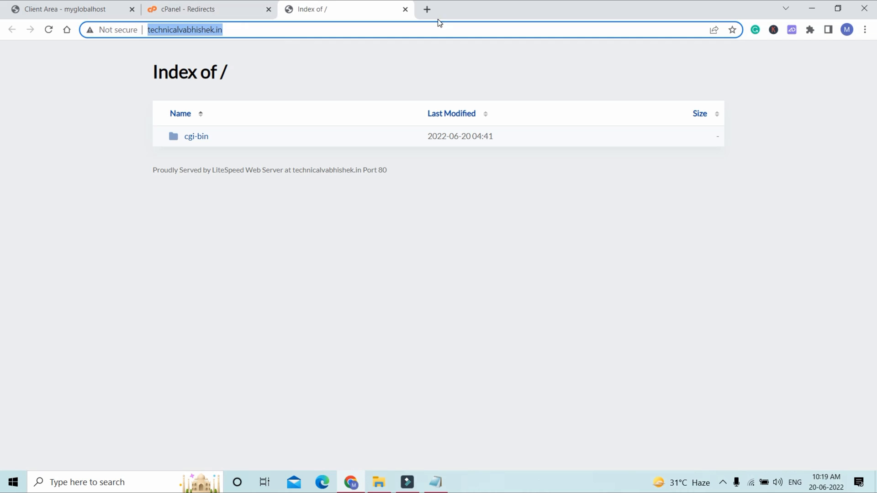
left_click(428, 10)
key("ctrl+v")
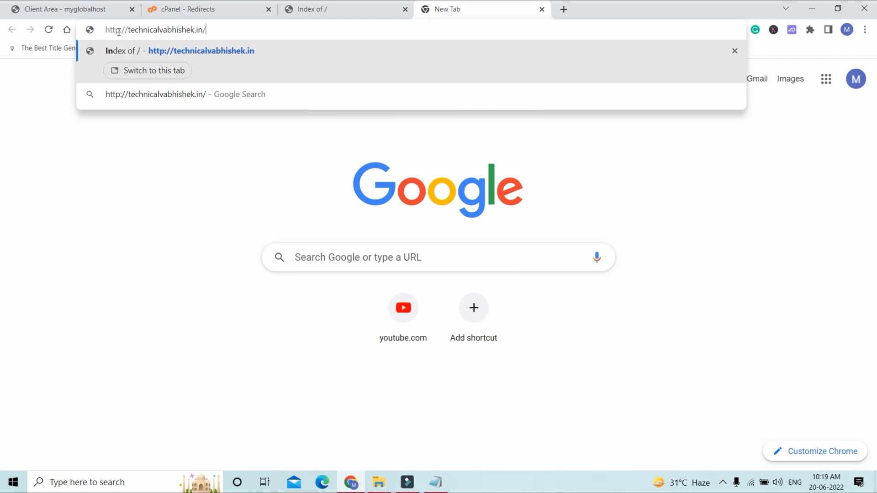
left_click(119, 30)
type("s")
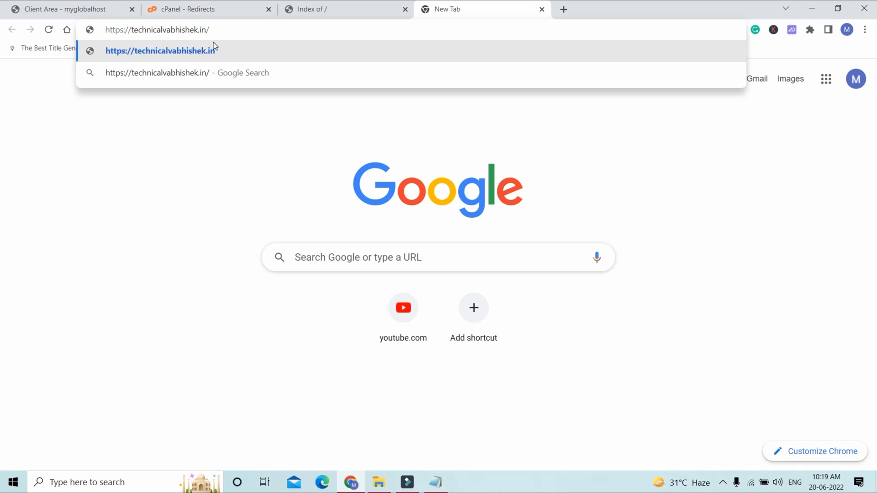
left_click(213, 42)
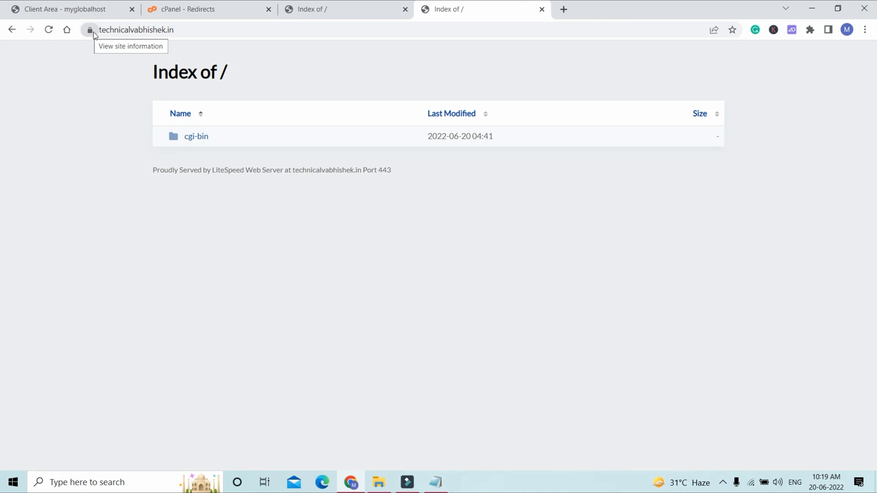
left_click(374, 10)
left_click(50, 30)
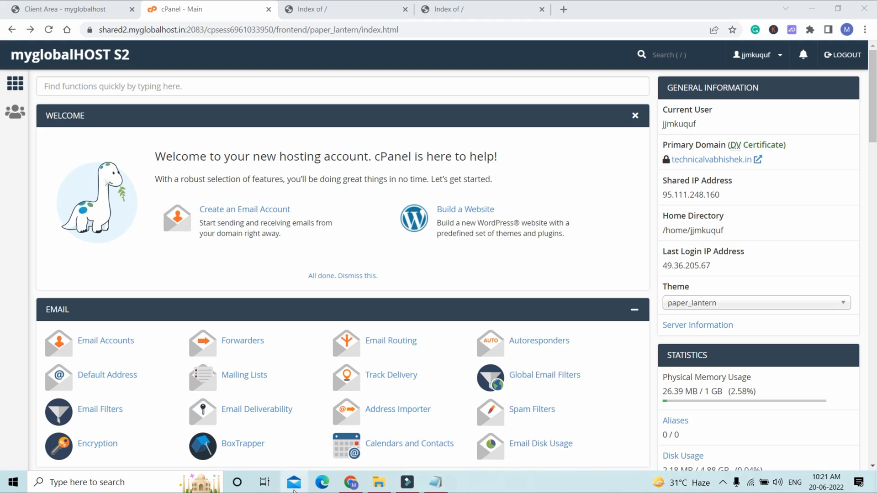
- Open the Domains page from cPanel's Domains section
scroll(413, 299, "down", 15)
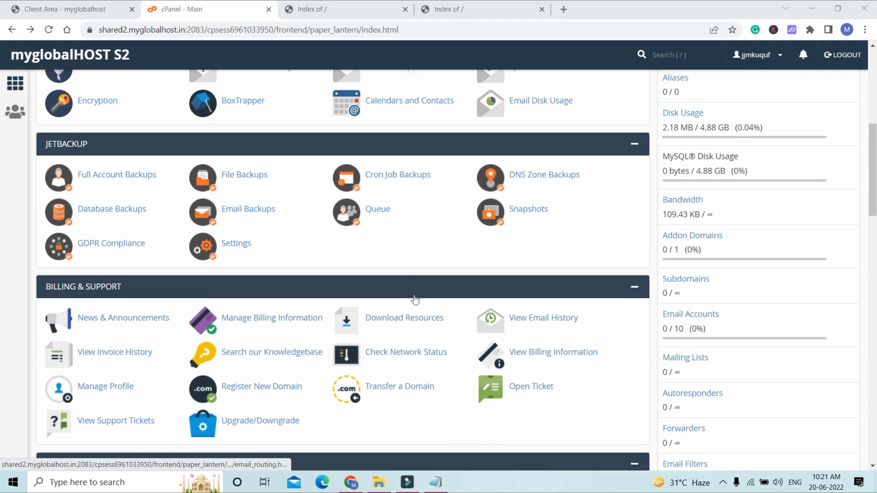
scroll(416, 314, "down", 1)
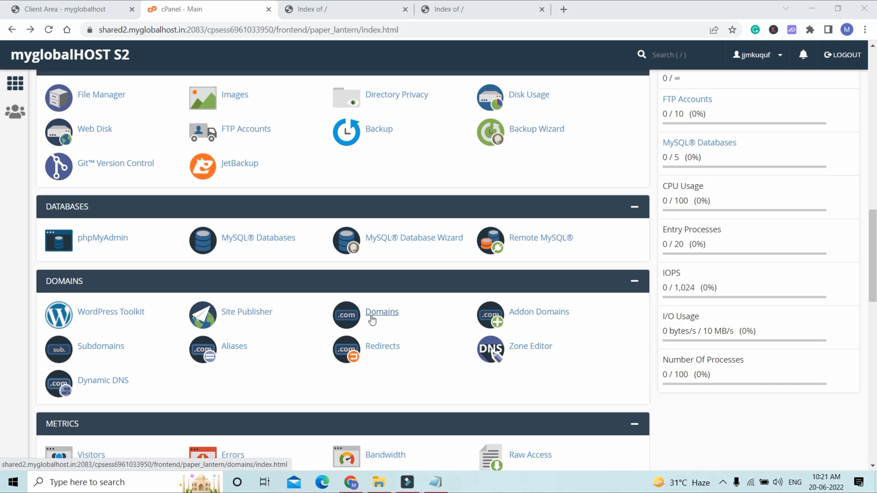
left_click(388, 314)
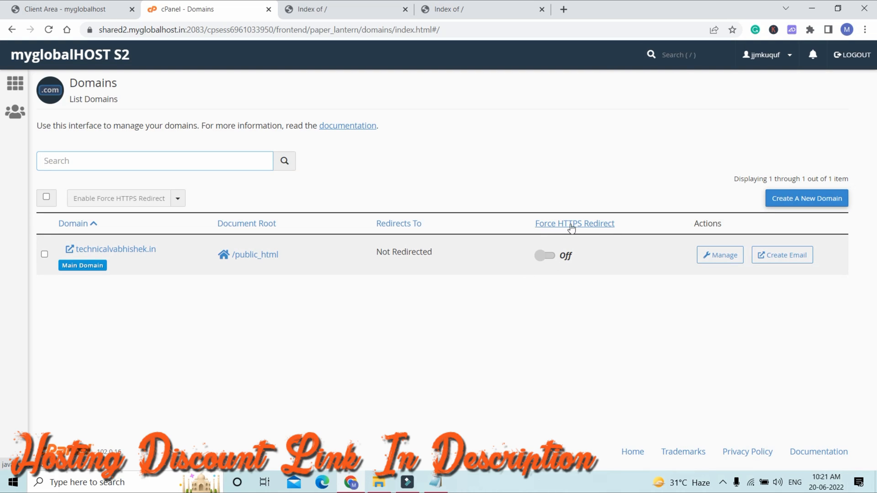
- Compare the site's HTTP and HTTPS pages, and turn on Force HTTPS Redirect for the main domain in cPanel
left_click(339, 10)
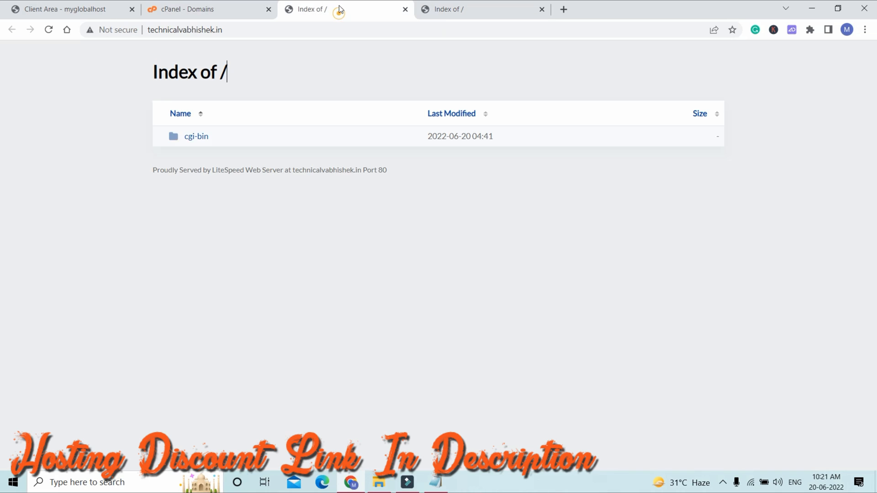
left_click(238, 31)
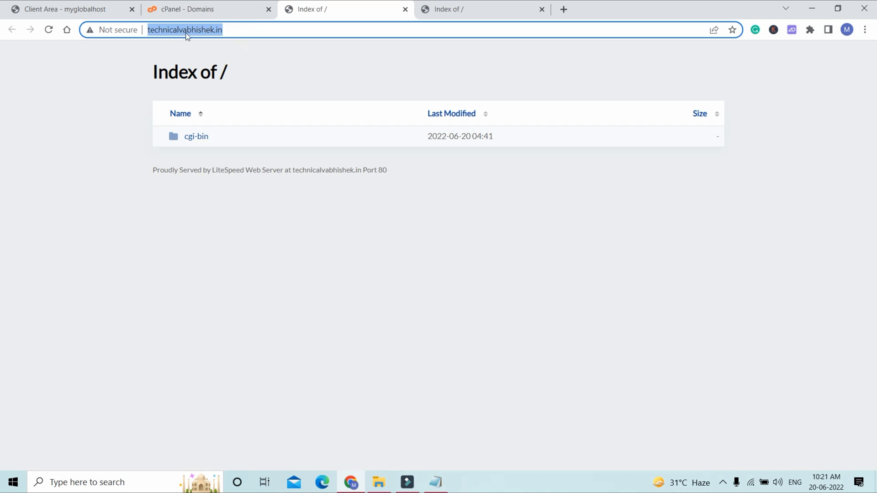
left_click(466, 11)
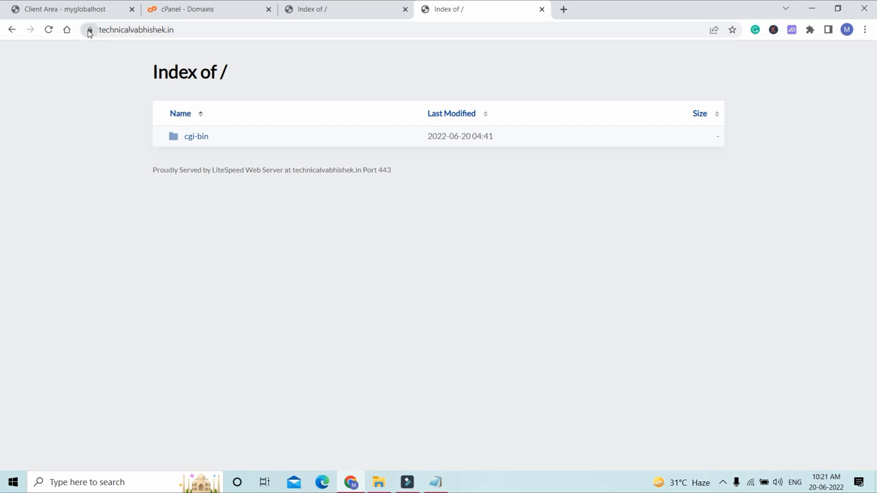
left_click(248, 8)
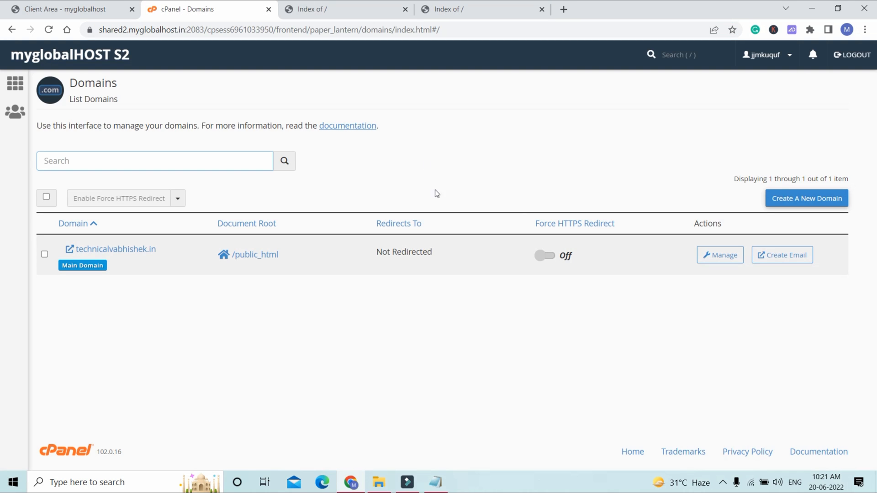
left_click(552, 257)
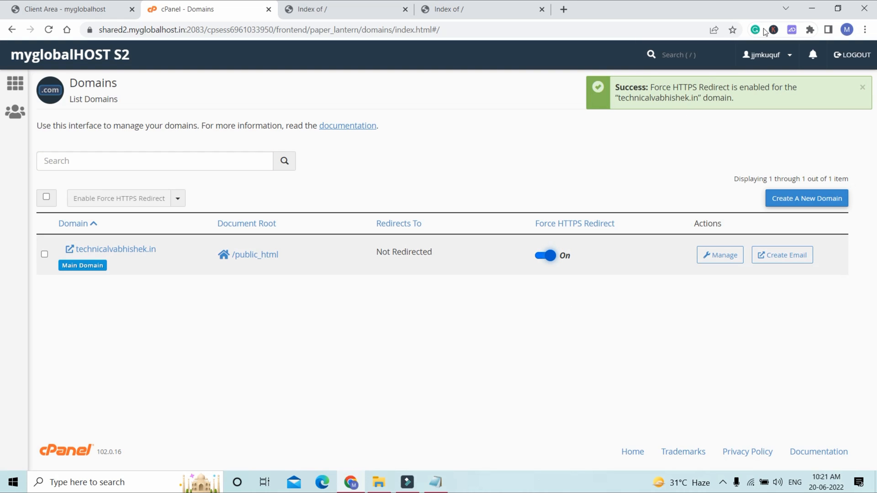
left_click(298, 14)
left_click(48, 30)
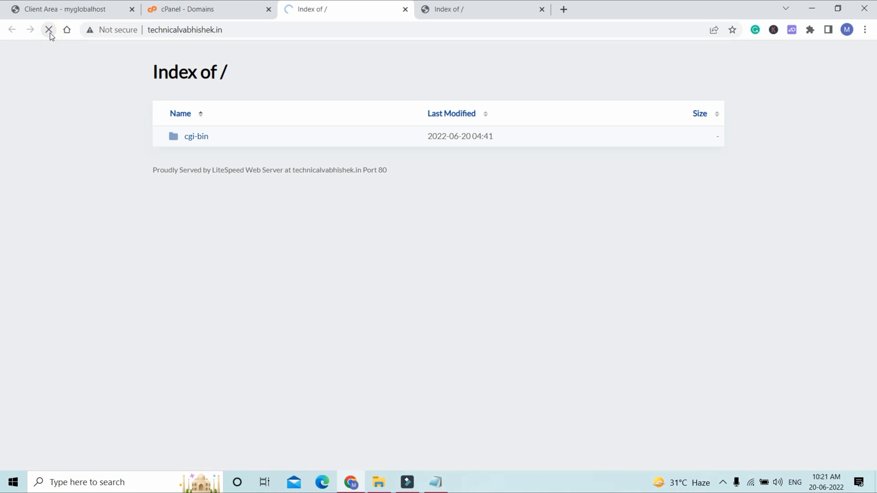
left_click(48, 30)
left_click(244, 28)
key("ctrl+c")
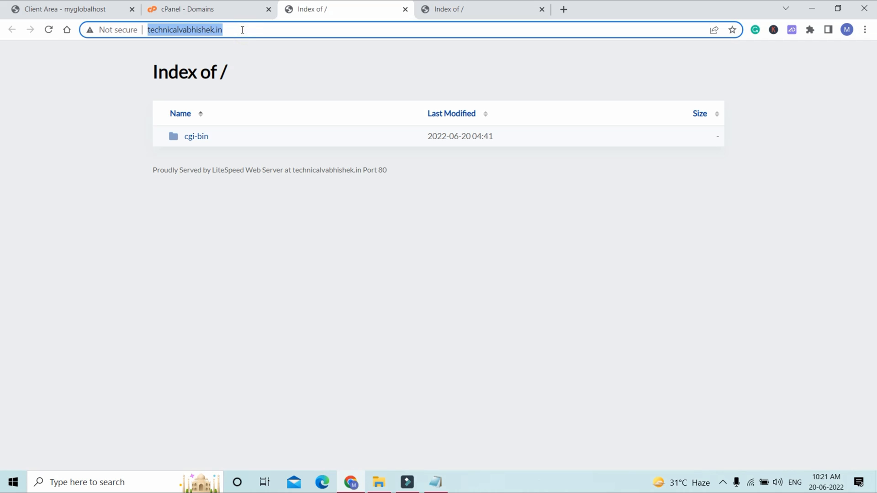
left_click(563, 9)
key("ctrl+v")
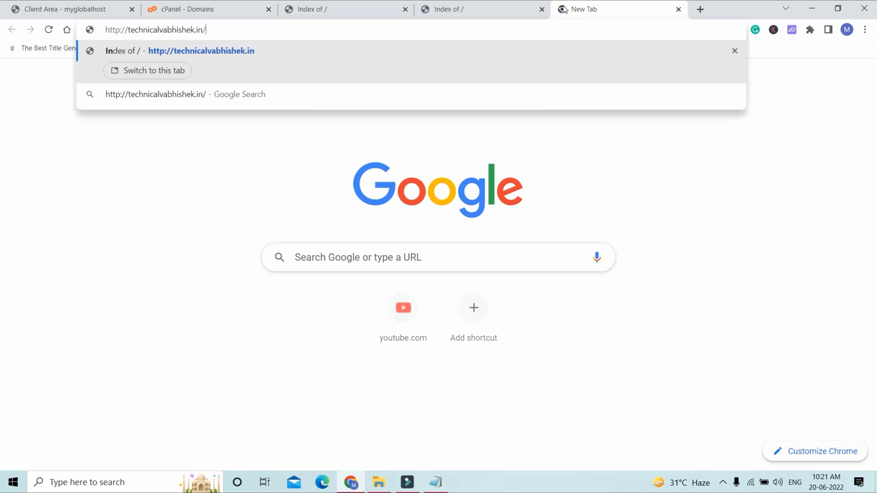
key("Return")
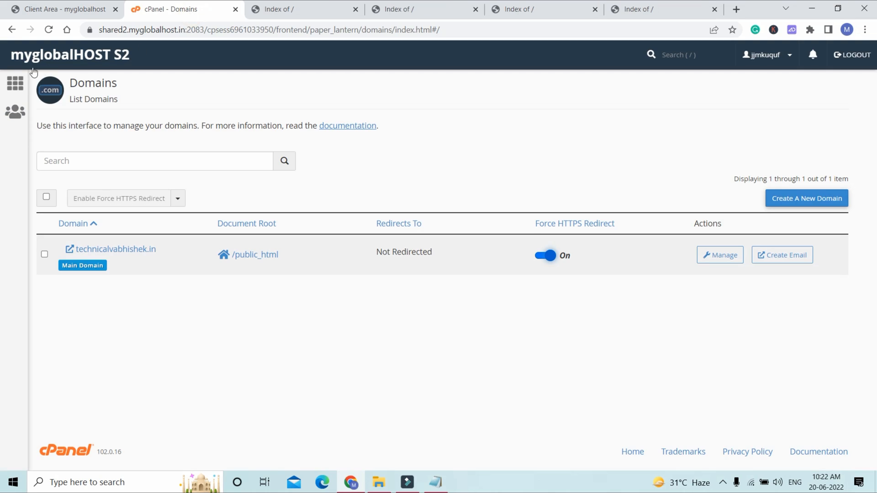
- Return to the cPanel home page and open WordPress Manager by Softaculous from the Software section
left_click(15, 83)
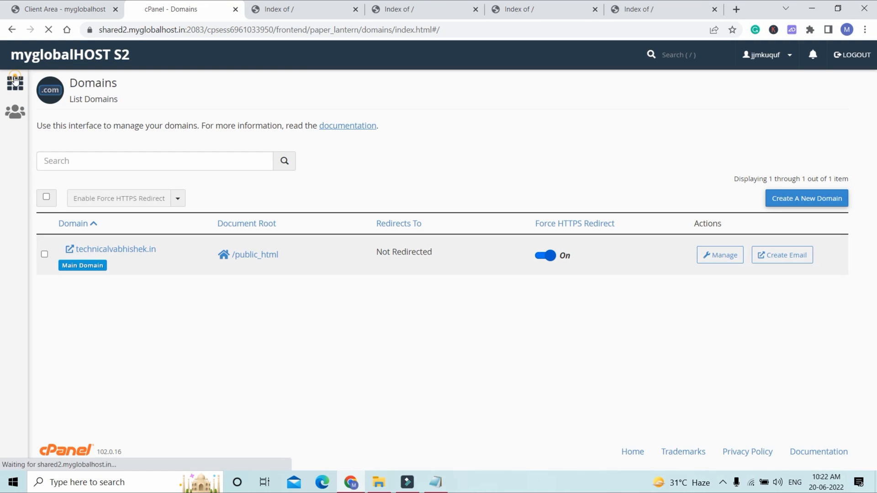
scroll(282, 296, "down", 10)
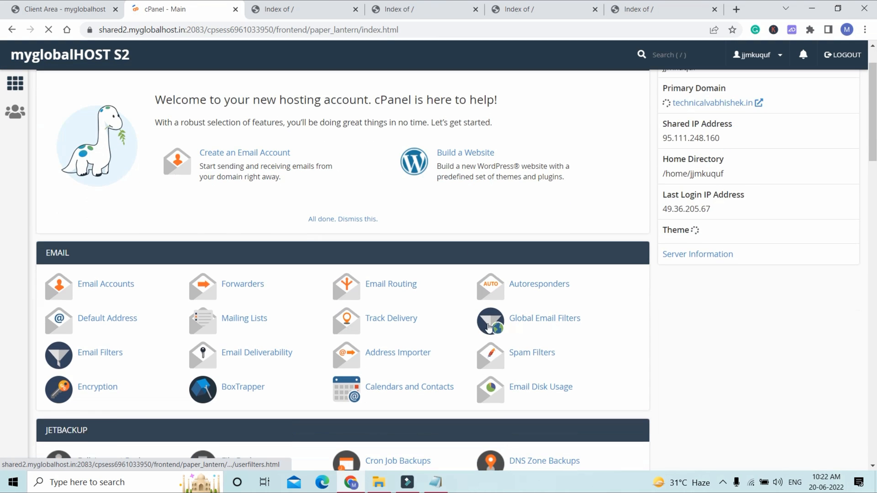
scroll(437, 325, "down", 12)
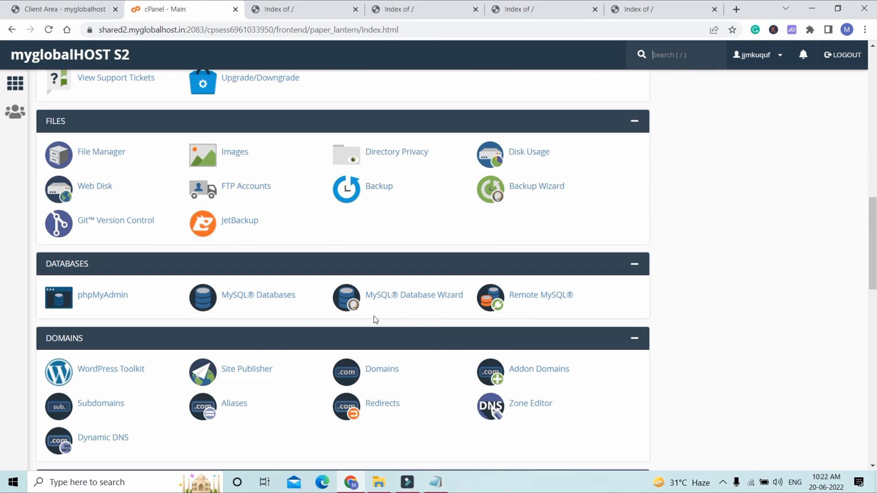
scroll(351, 285, "down", 10)
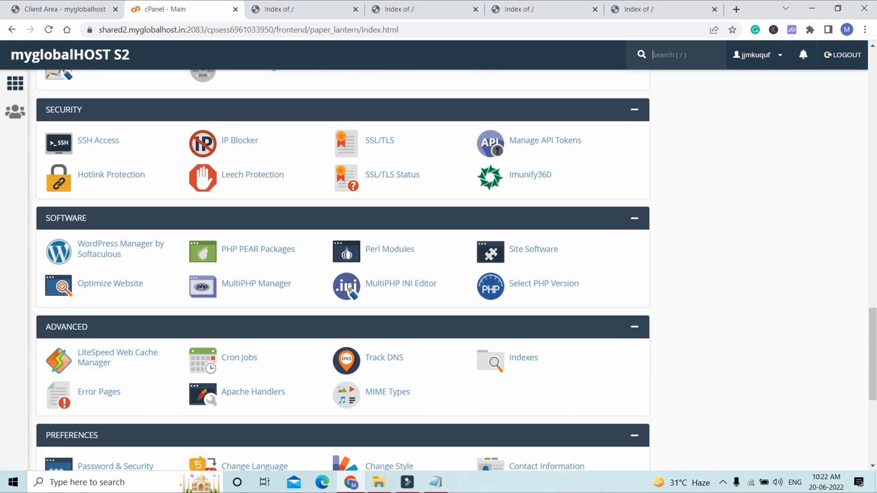
scroll(280, 280, "up", 4)
scroll(137, 215, "up", 1)
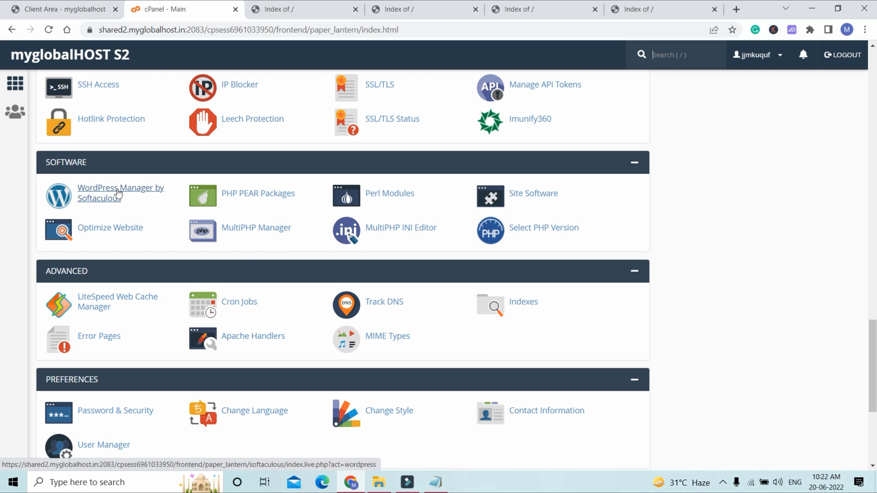
left_click(111, 197)
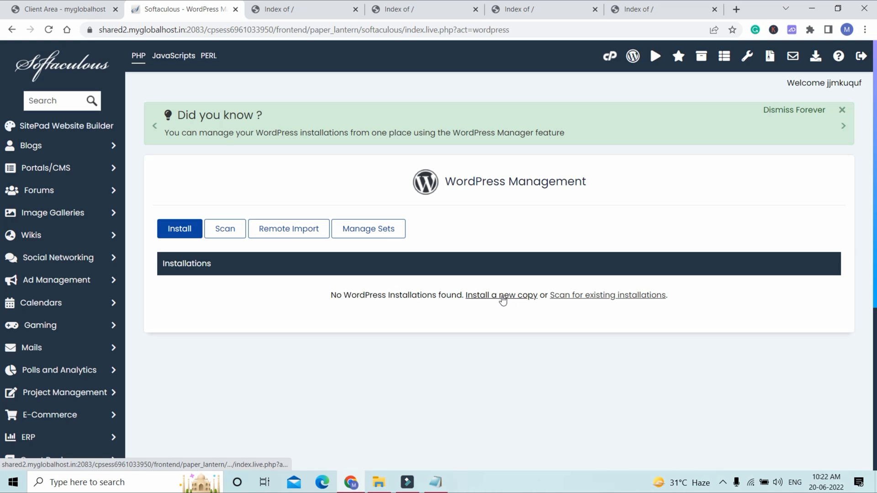
left_click(502, 299)
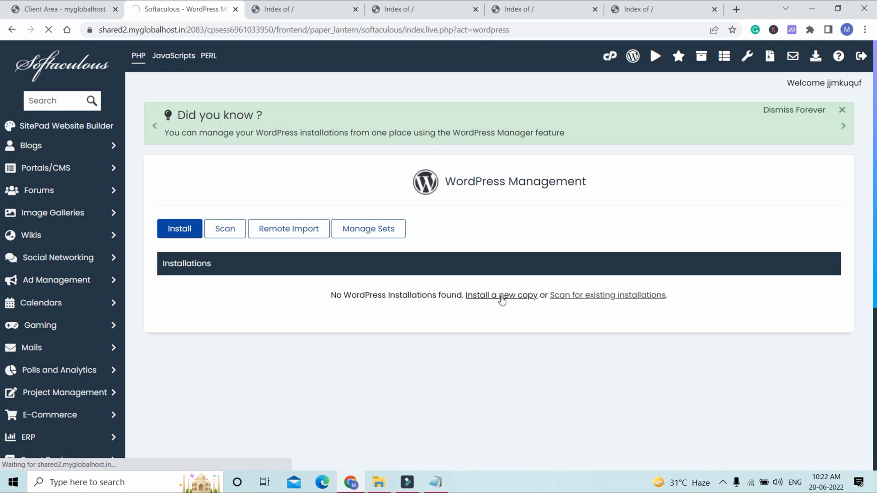
scroll(446, 306, "down", 3)
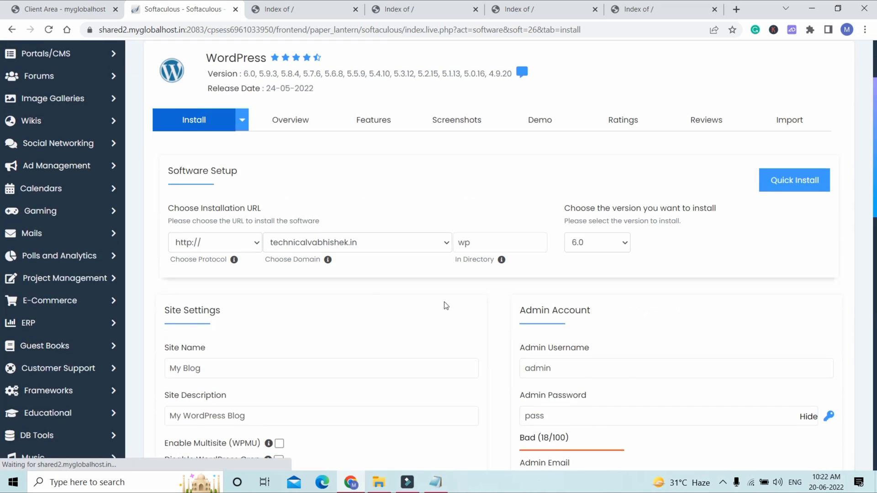
left_click_drag(531, 242, 434, 247)
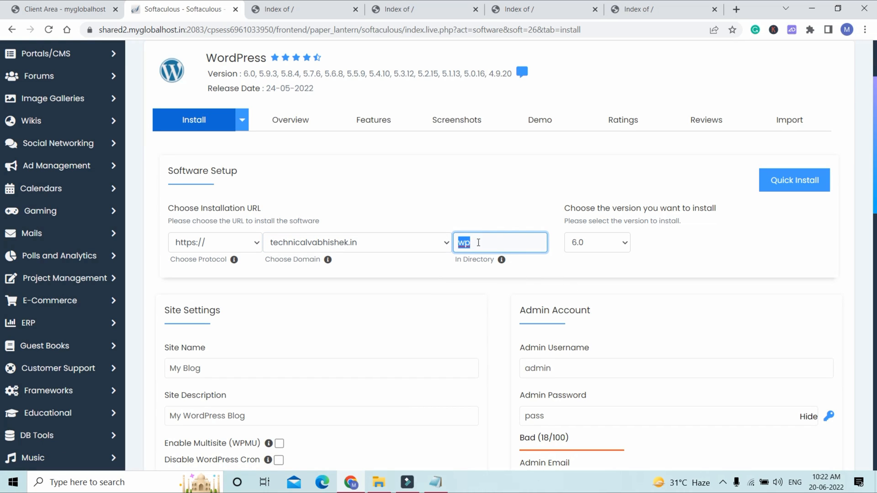
key("BackSpace")
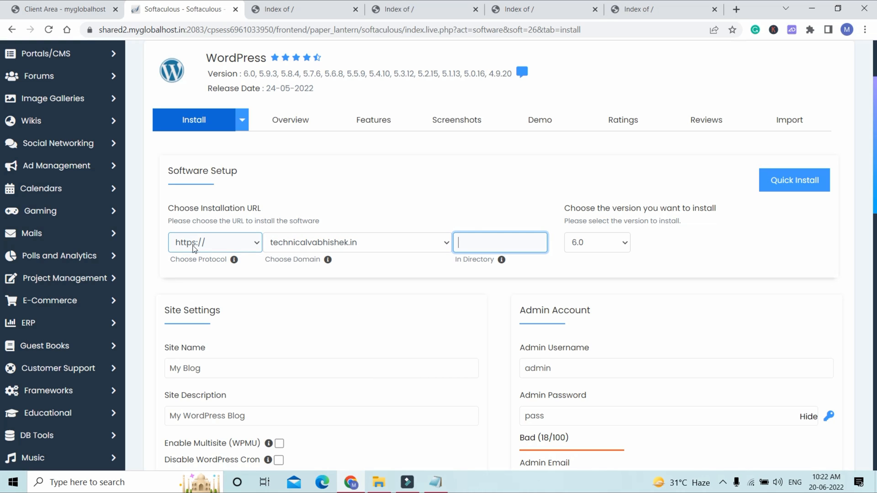
left_click(194, 248)
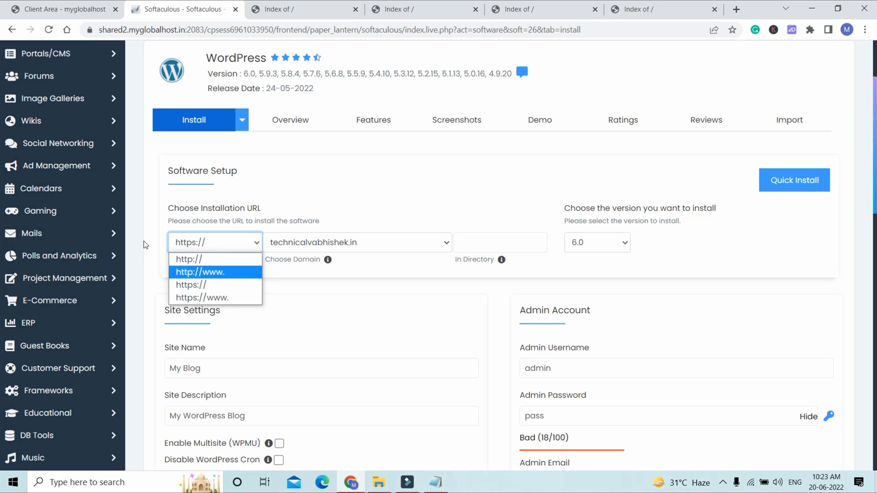
left_click(212, 299)
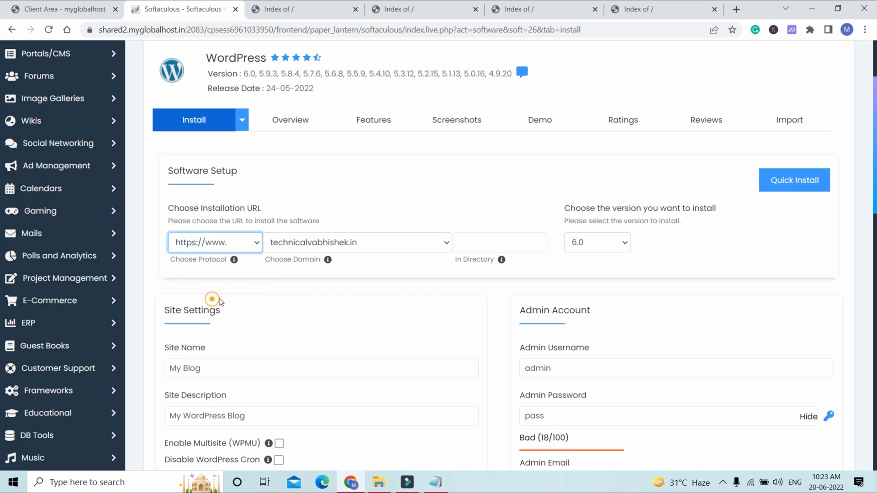
- Set the WordPress admin username to "silversurfer" and enter the admin password
left_click(388, 263)
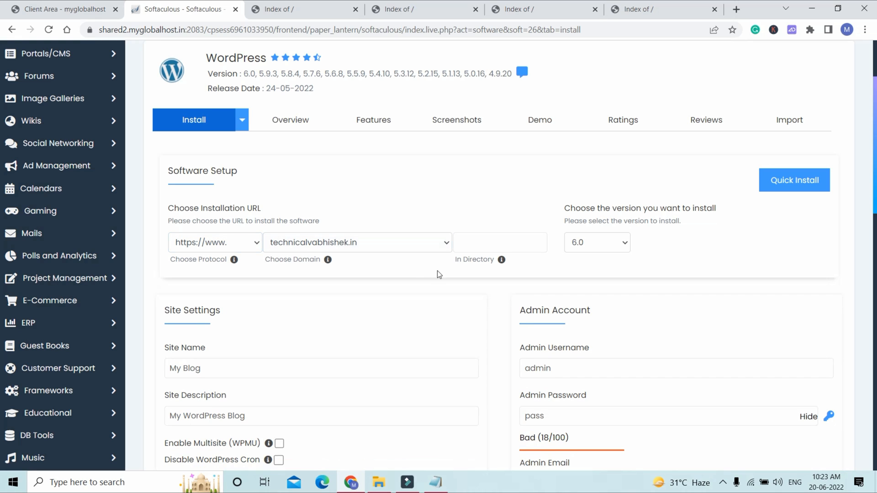
scroll(516, 273, "down", 4)
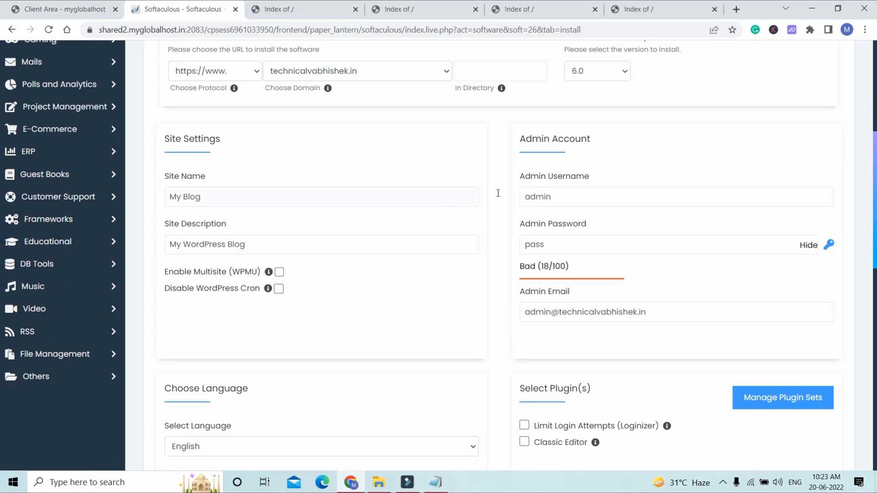
left_click(566, 190)
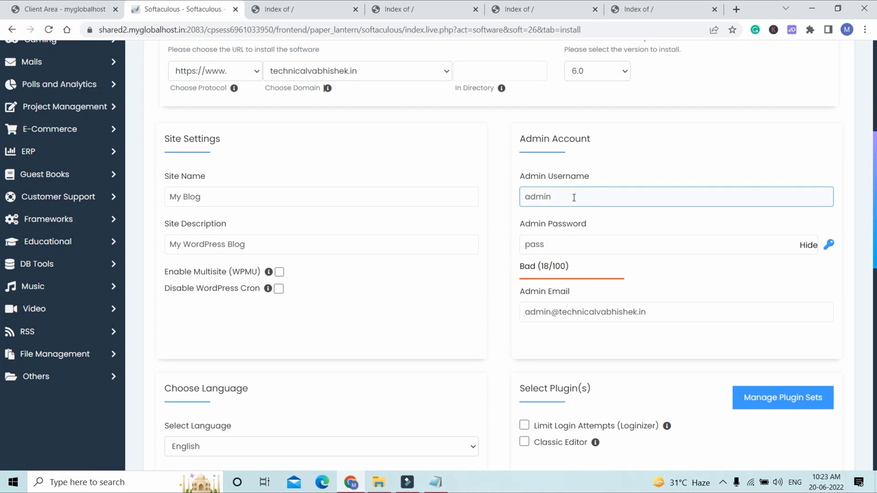
left_click_drag(575, 198, 518, 199)
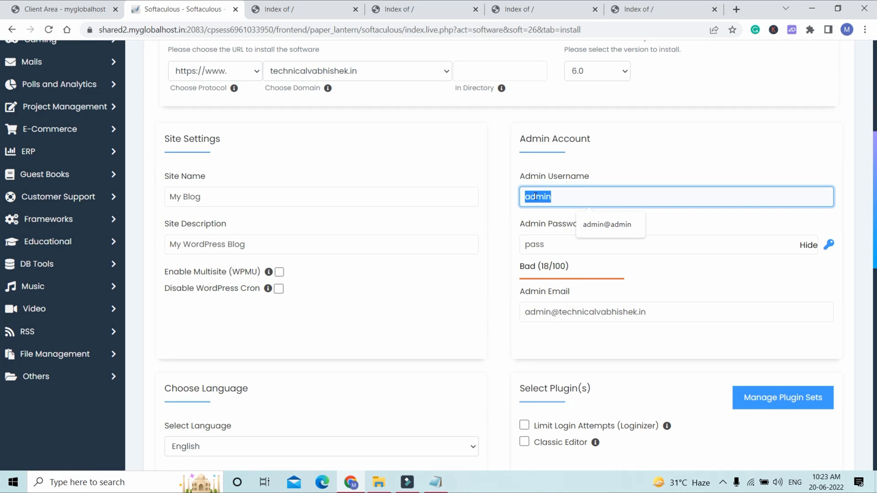
type("silversurfer")
left_click(605, 224)
left_click_drag(555, 245, 521, 245)
type("s")
left_click(809, 245)
left_click(552, 247)
type("••")
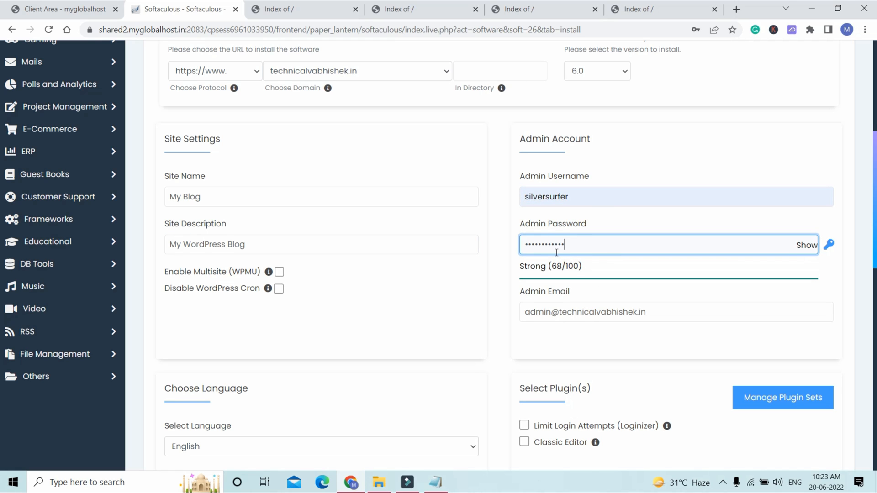
- Enter the contact's e-mail for the installation details and install WordPress, declining the browser's password check and password saving offers
scroll(556, 252, "down", 3)
scroll(457, 253, "up", 3)
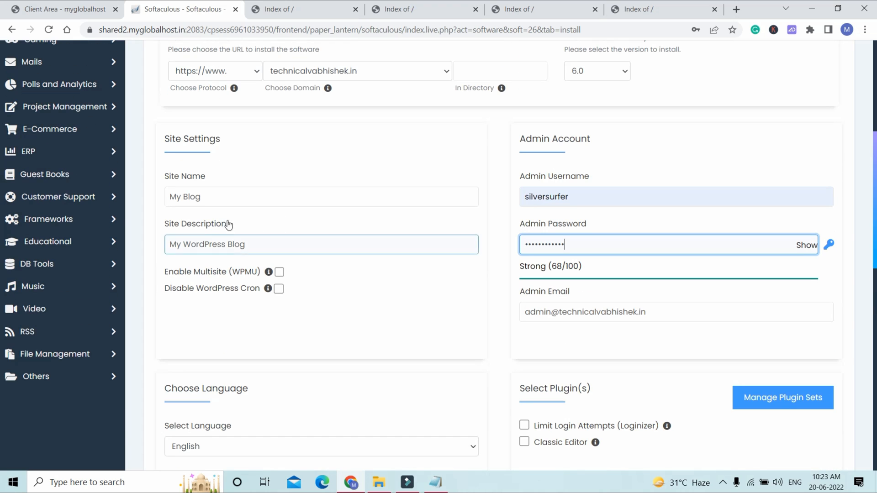
scroll(407, 278, "down", 3)
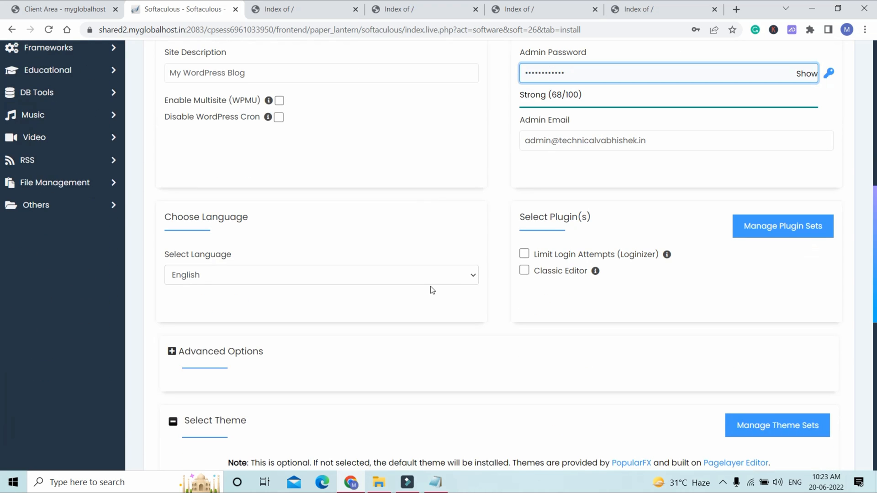
scroll(434, 291, "down", 7)
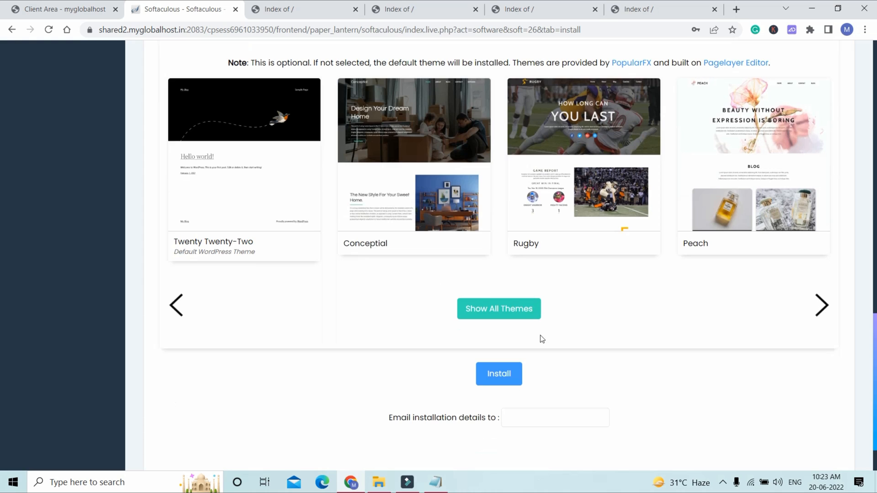
left_click(529, 419)
left_click(574, 443)
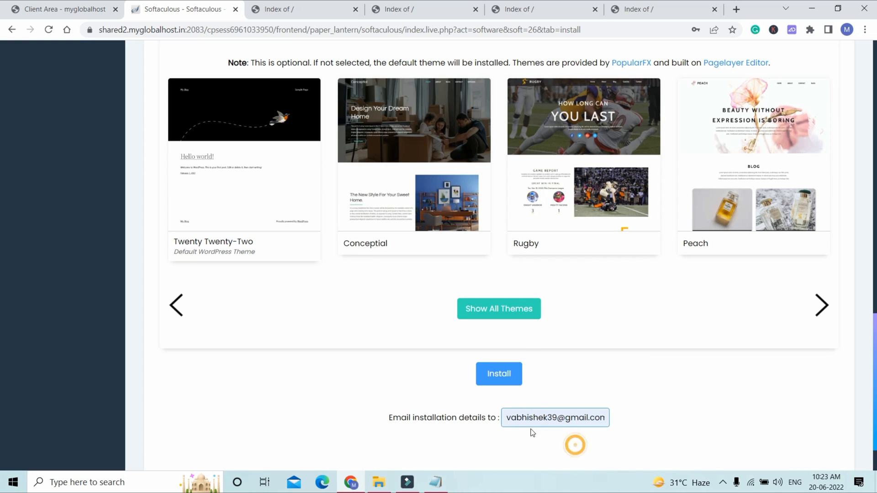
left_click(507, 374)
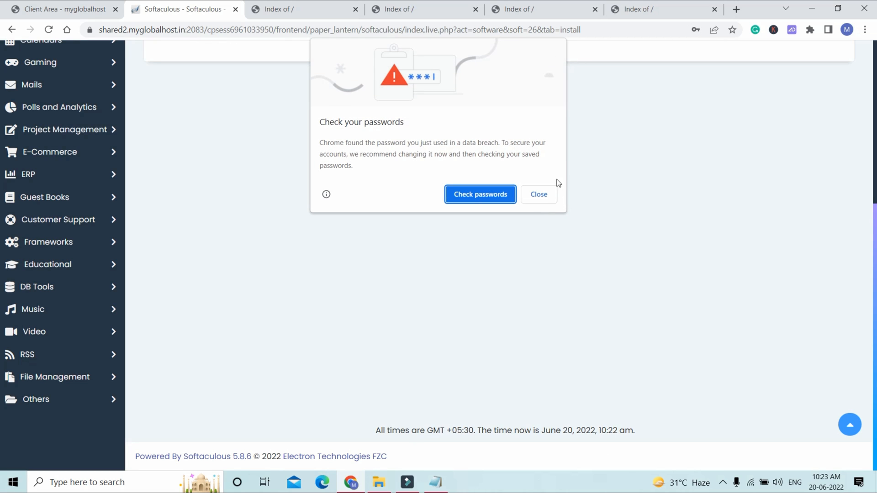
left_click(546, 194)
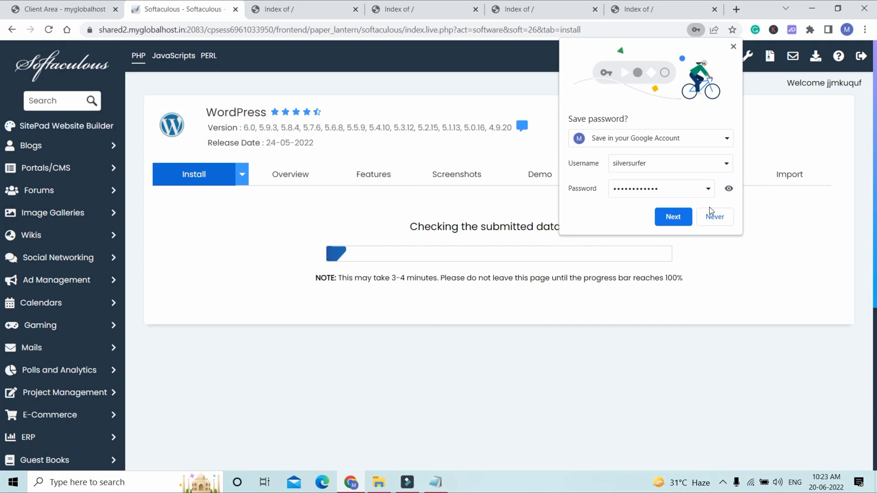
left_click(713, 216)
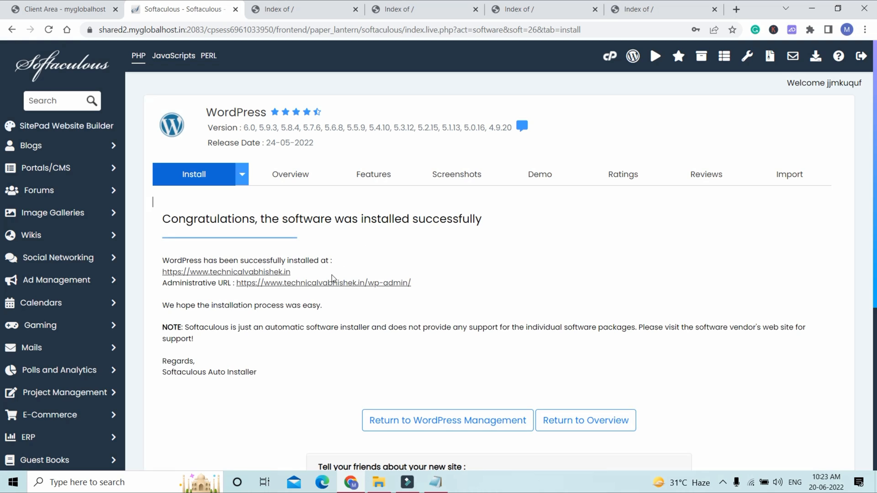
- Reload the domain's secure page to view the WordPress site, and close the leftover directory index tabs
left_click(548, 10)
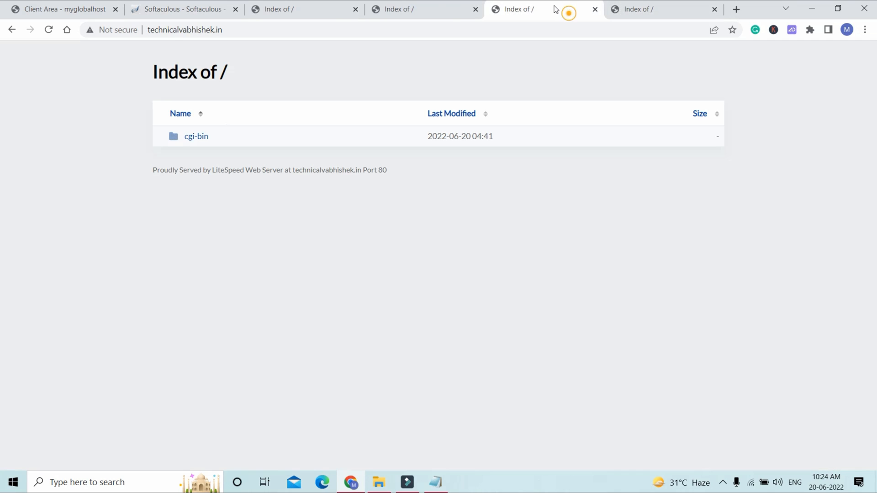
left_click(412, 5)
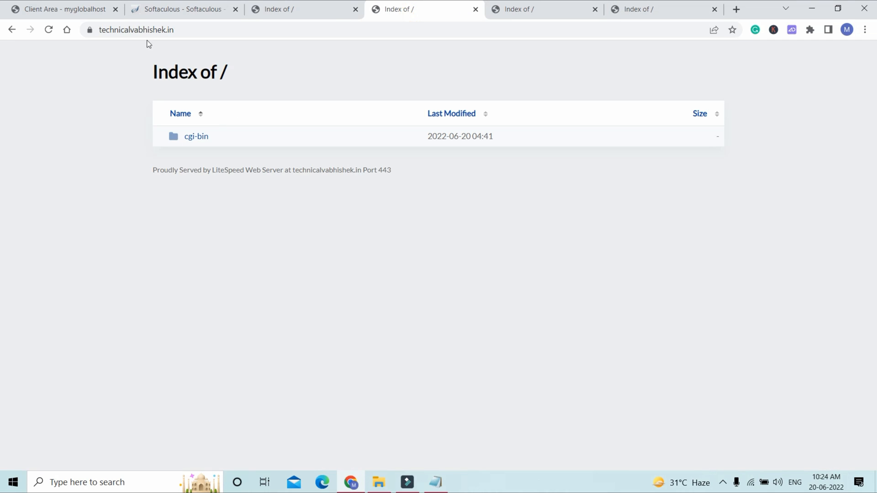
left_click(47, 28)
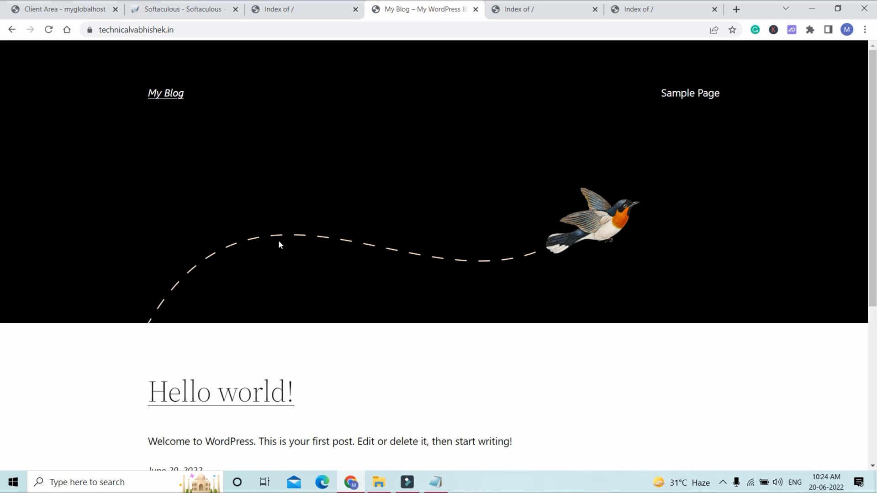
left_click(355, 9)
left_click(469, 10)
left_click(475, 10)
left_click(475, 10)
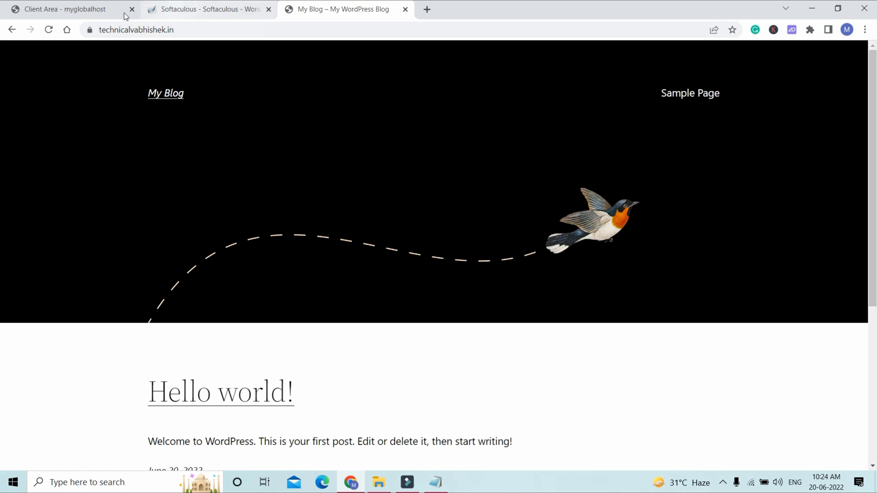
- Open the WordPress dashboard through the administrative URL of the completed installation, and compare it with the public blog page
left_click(215, 18)
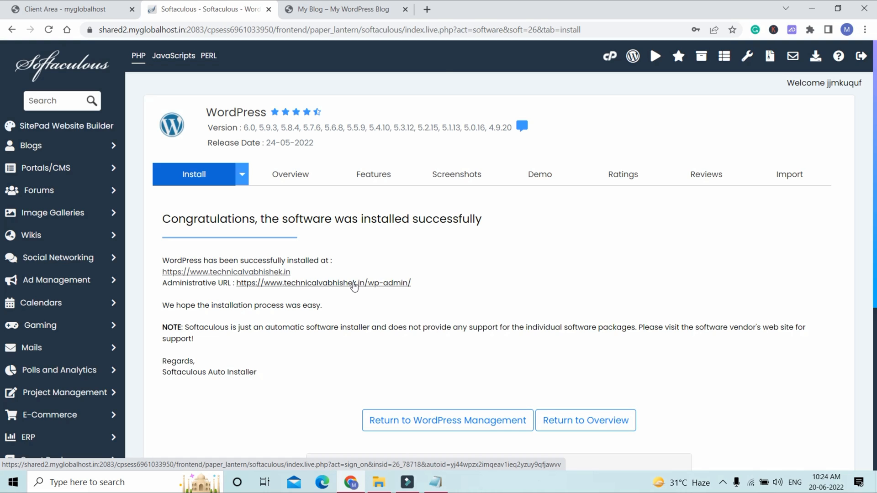
left_click(354, 283)
left_click(365, 14)
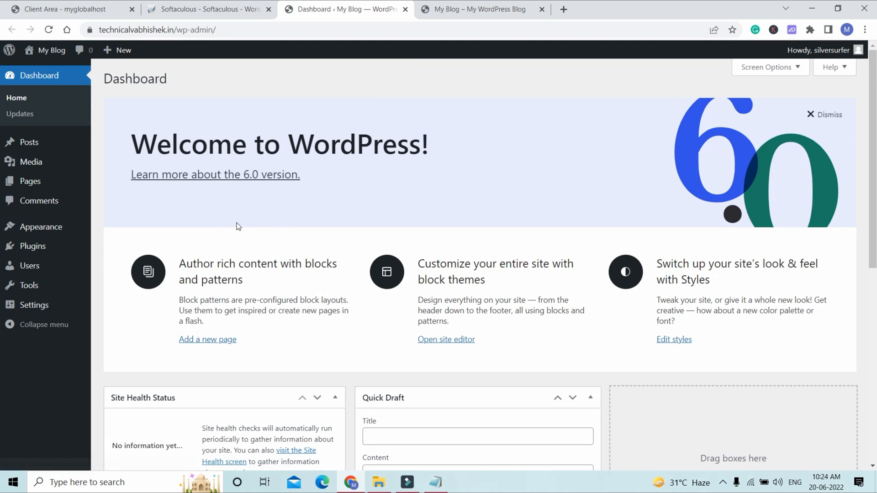
left_click(463, 11)
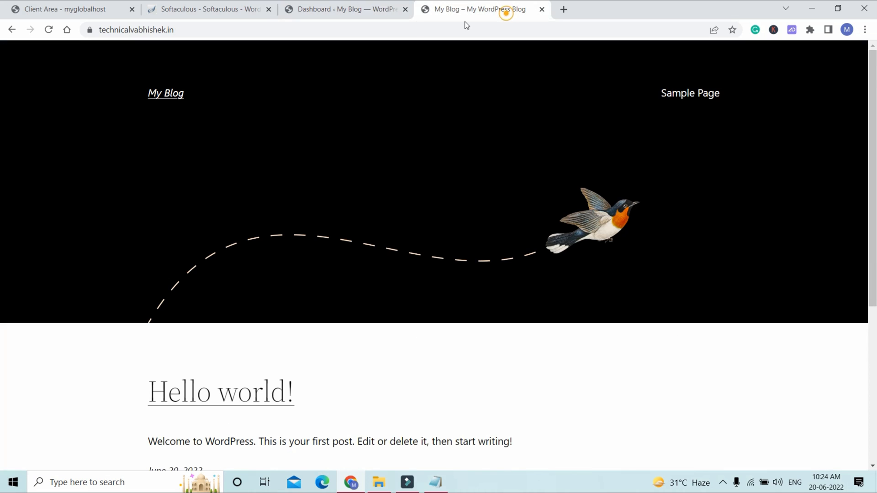
left_click(368, 16)
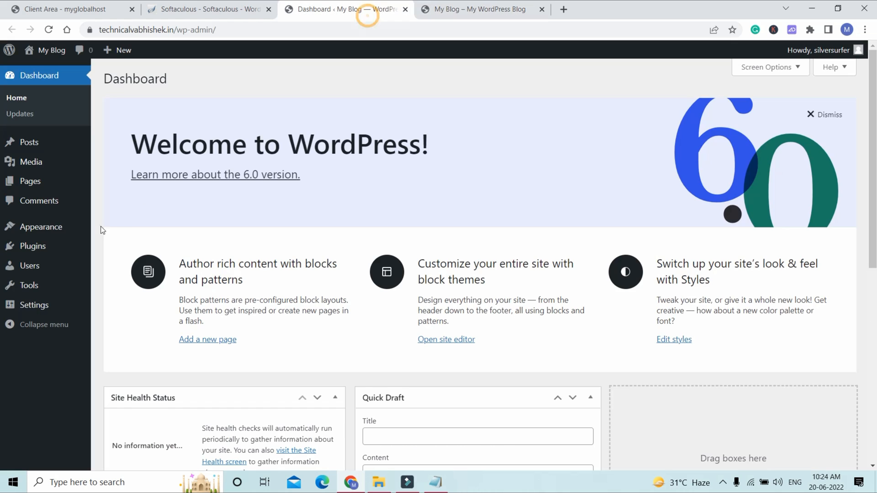
- Search the WordPress theme directory for "astra", and install and activate the Astra theme
mouse_move(50, 228)
left_click(114, 228)
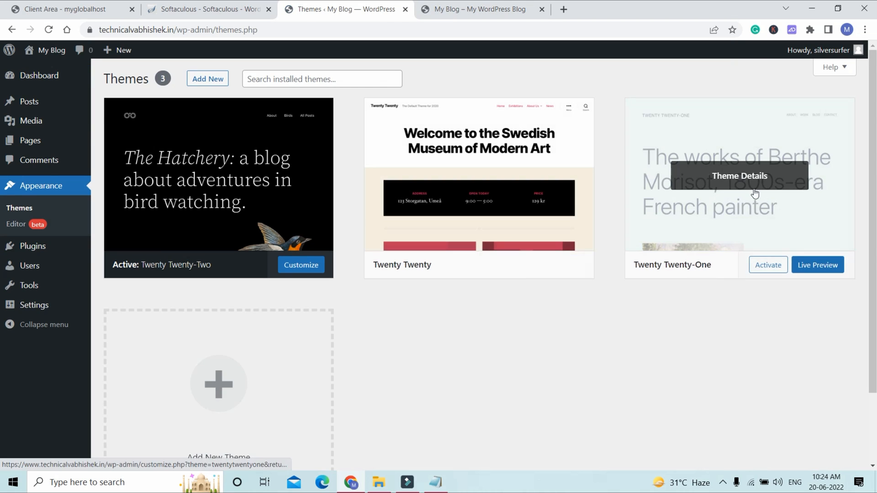
left_click(206, 78)
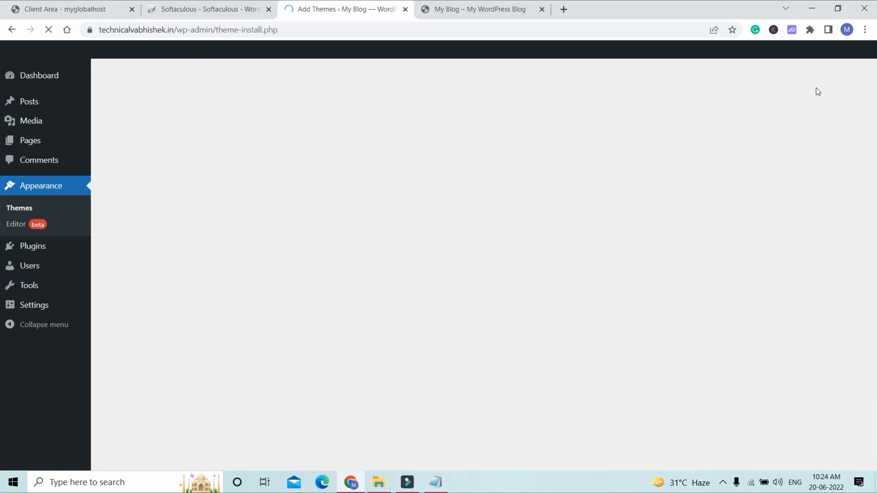
left_click(745, 111)
type("astra")
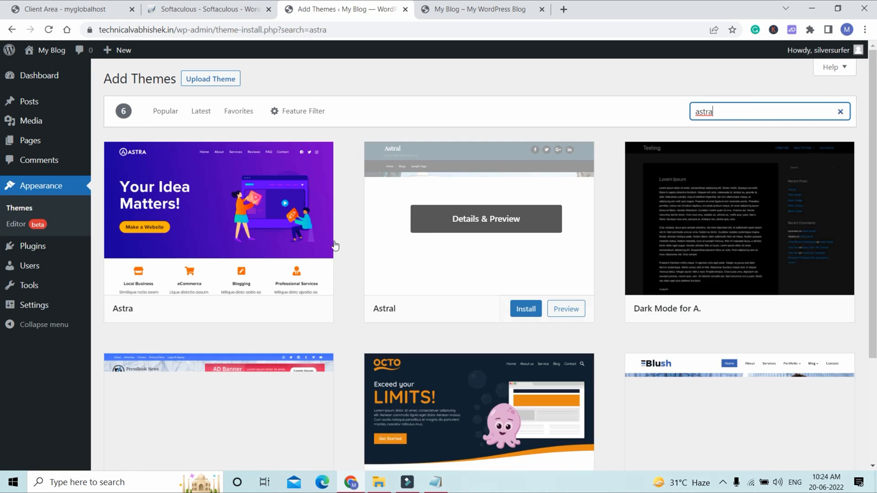
left_click(265, 309)
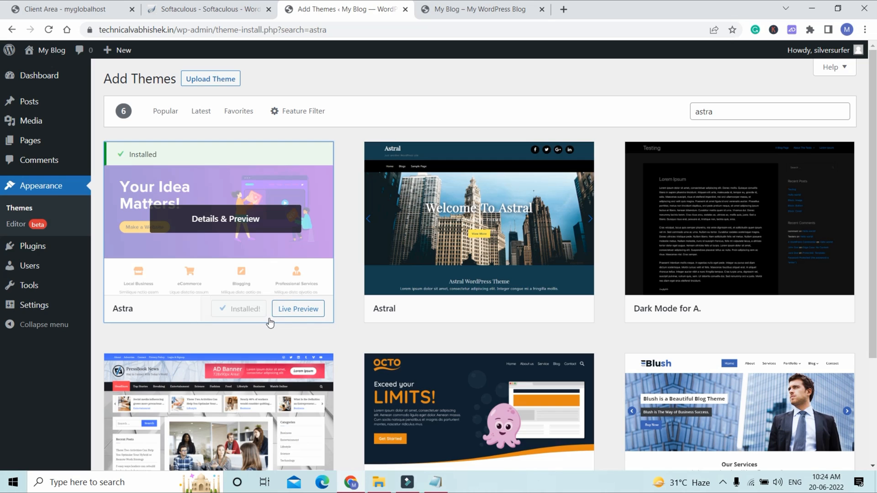
left_click(247, 309)
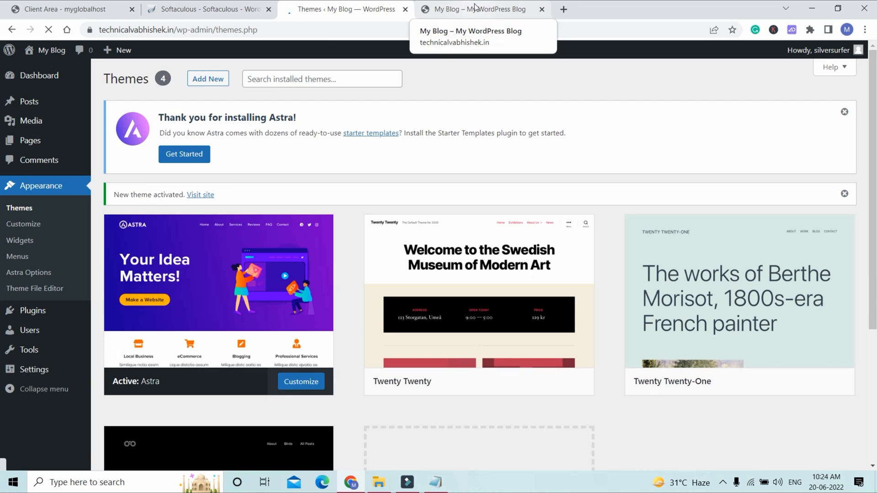
- Reload the public blog page and examine its appearance with the Astra theme
left_click(476, 11)
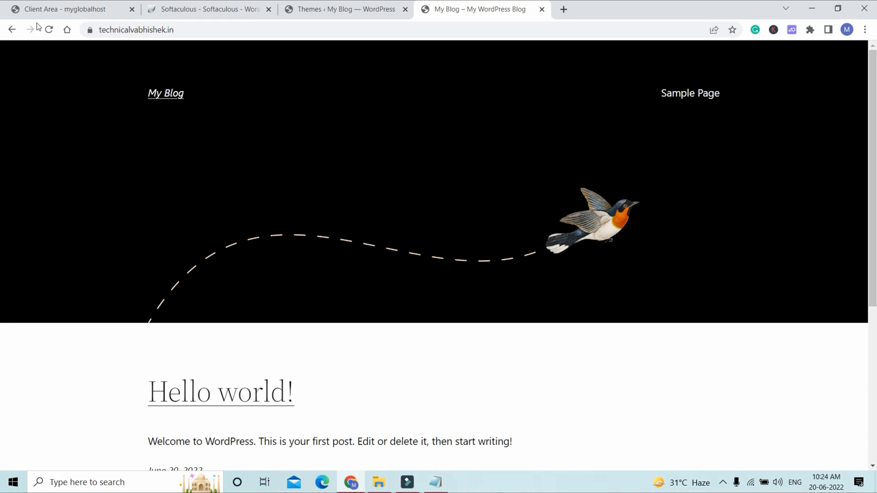
left_click(49, 30)
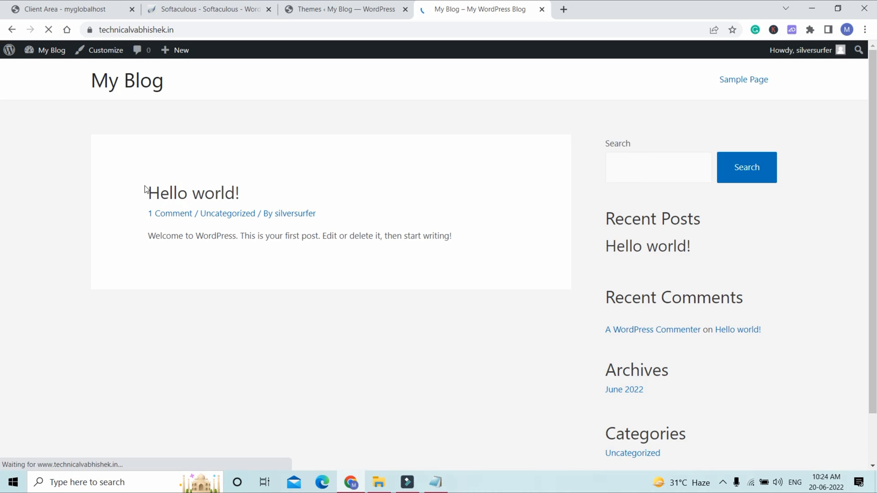
scroll(229, 173, "down", 1)
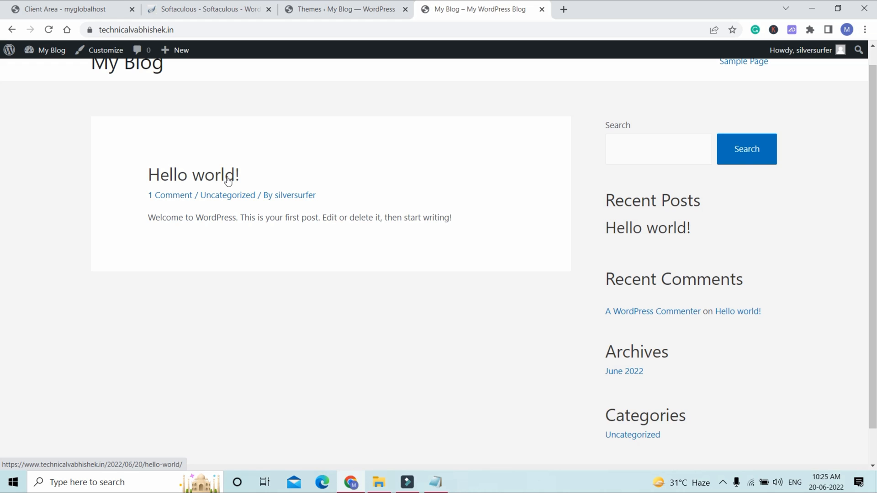
- Open the active MYLT-1a service in the myglobalhost client area and download the DIVI Premium Theme + Key from its downloads
left_click(27, 8)
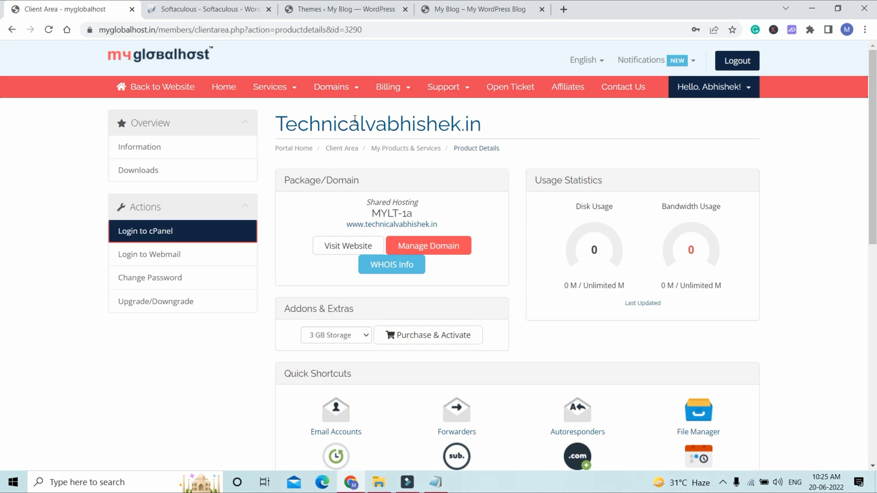
left_click(293, 89)
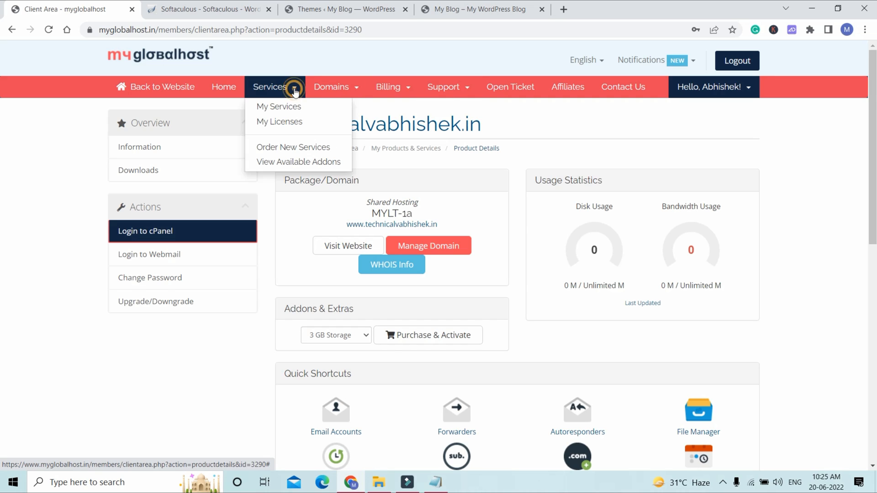
left_click(262, 106)
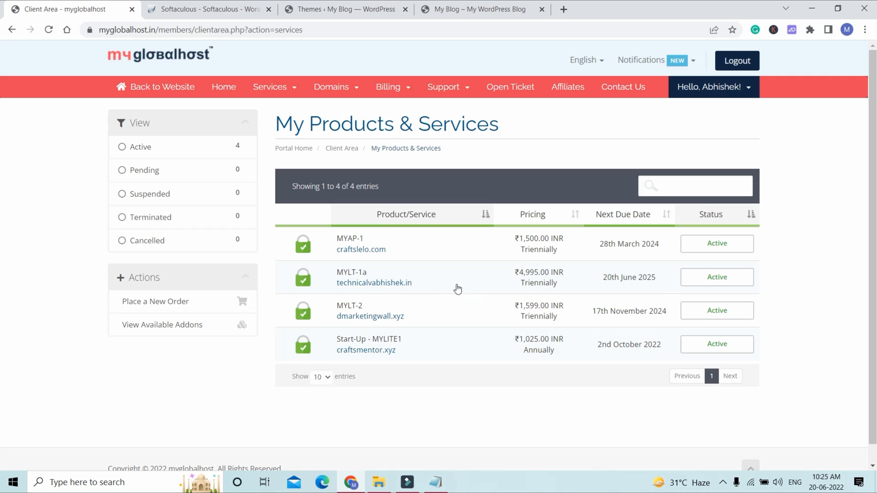
left_click(731, 280)
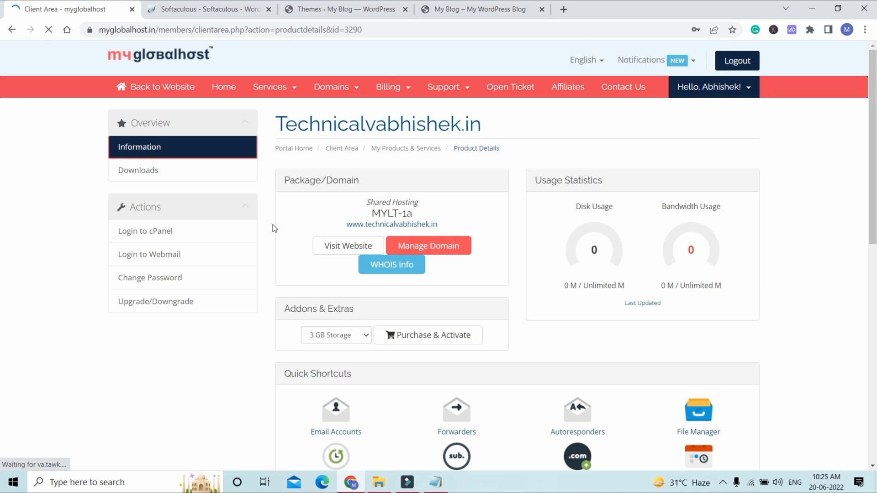
left_click(160, 171)
scroll(314, 256, "down", 2)
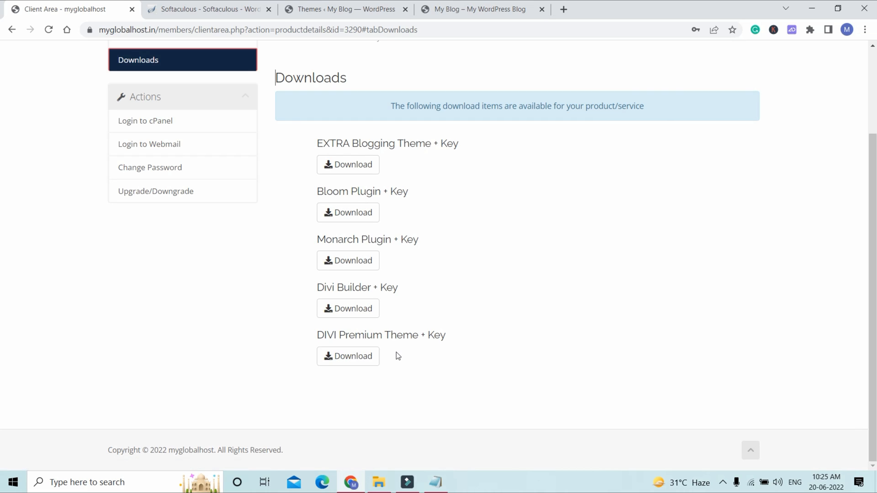
left_click(354, 361)
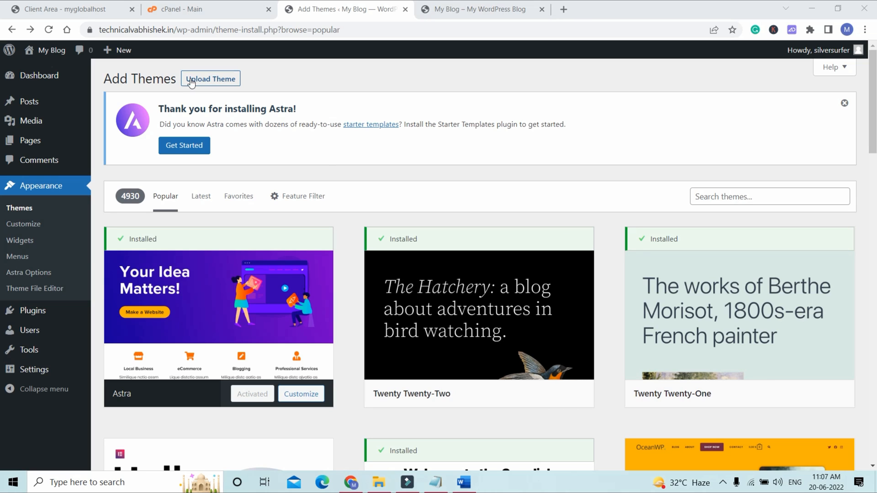
- Open the WordPress theme upload form, and switch to File Explorer to examine the Divi theme archives and key file in New folder (76)
left_click(212, 82)
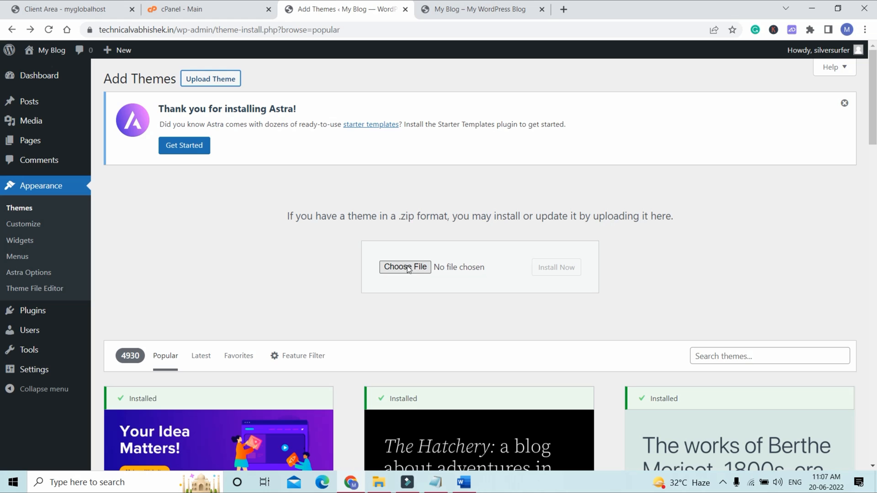
left_click(379, 483)
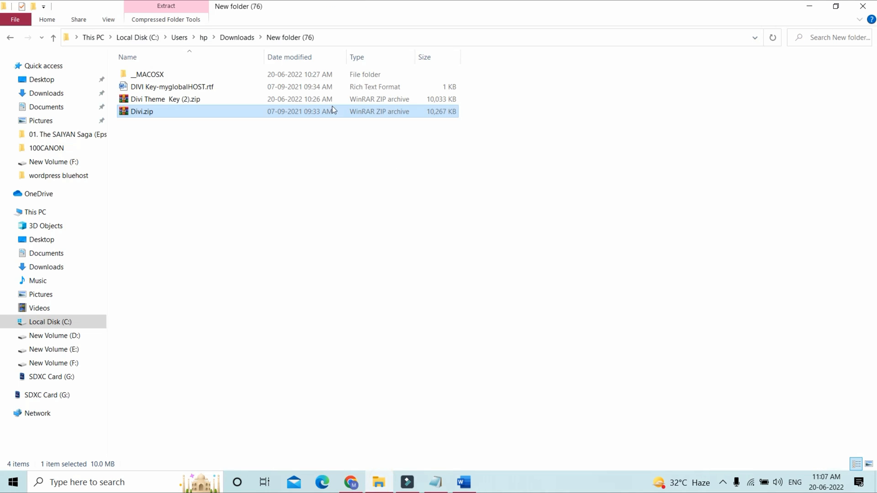
left_click(178, 98)
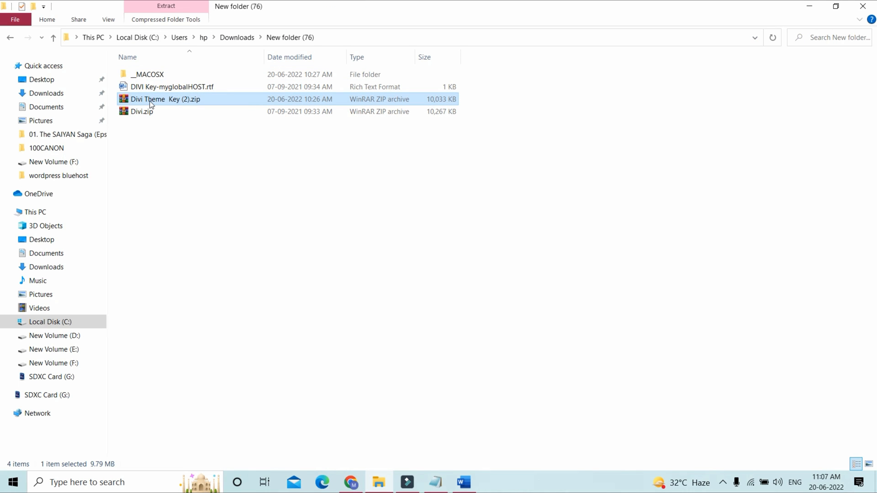
left_click(130, 114)
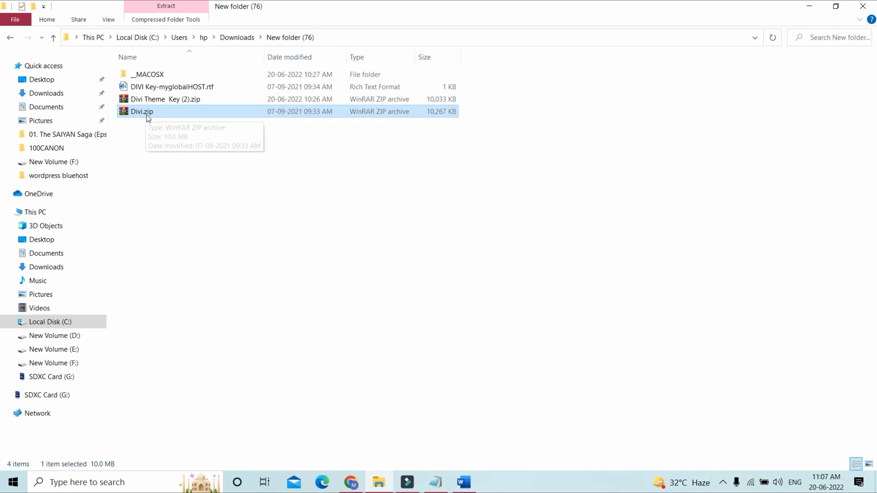
left_click(172, 90)
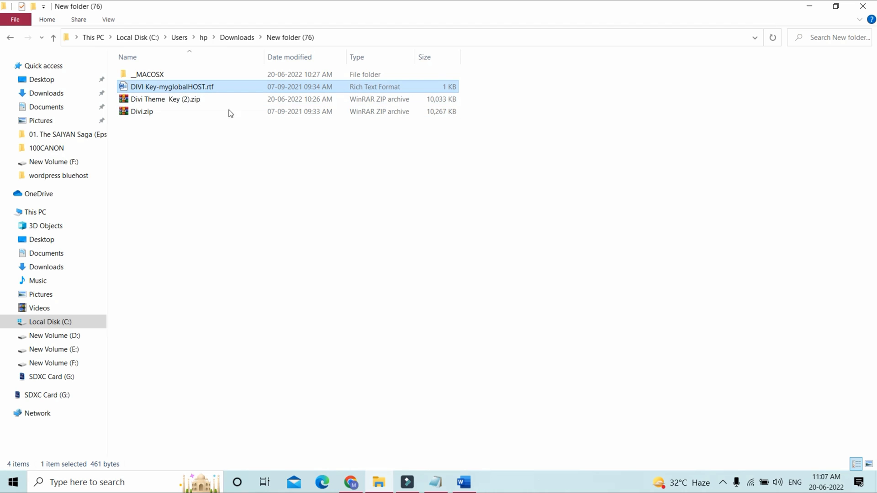
- Switch to Word to review the username and API key in DIVI Key-myglobalHOST.rtf, and identify Divi.zip in the download folder
left_click(470, 483)
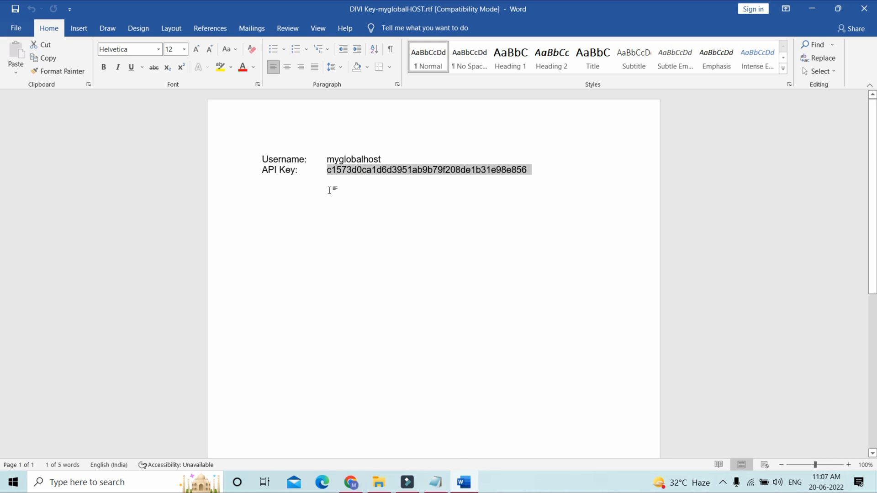
left_click(347, 170)
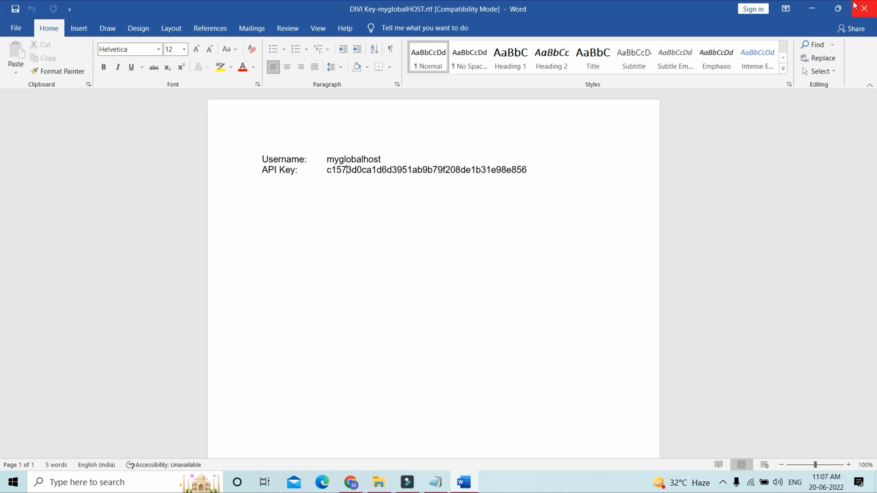
left_click(811, 9)
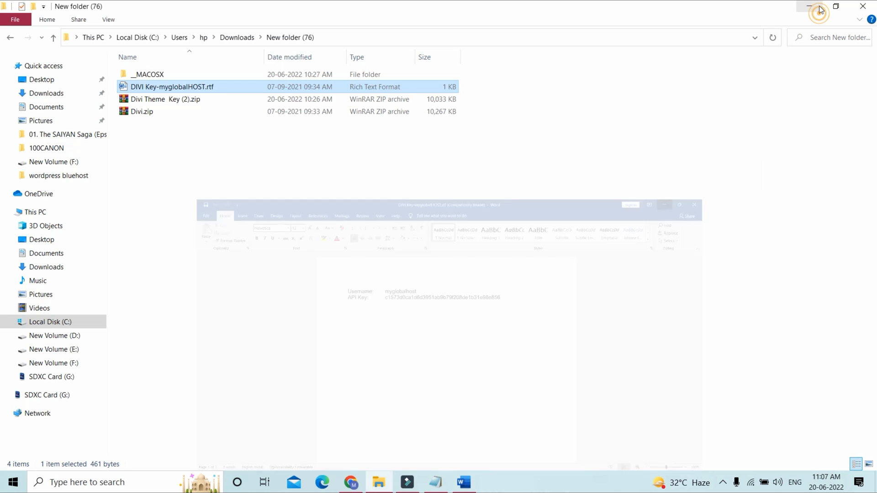
left_click(145, 111)
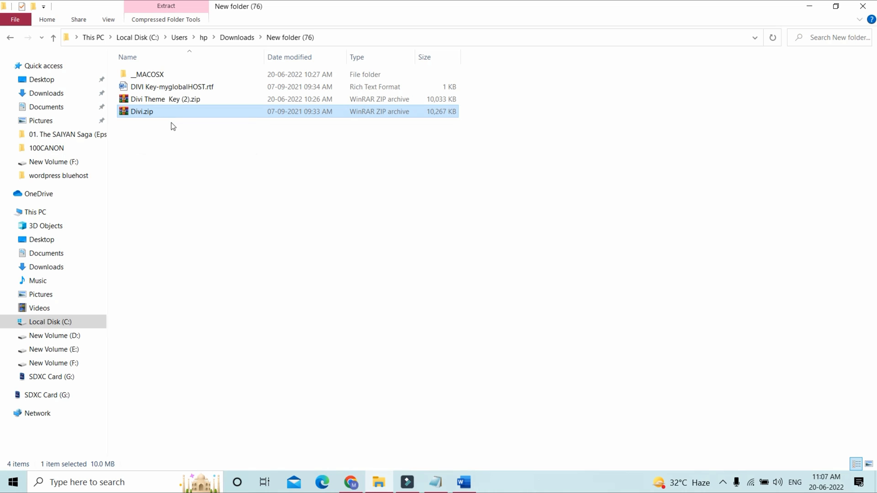
left_click(463, 482)
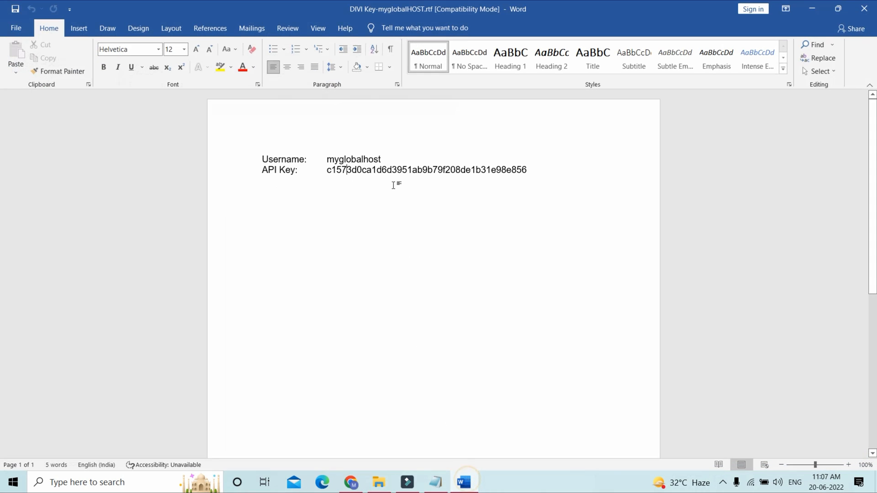
left_click(820, 9)
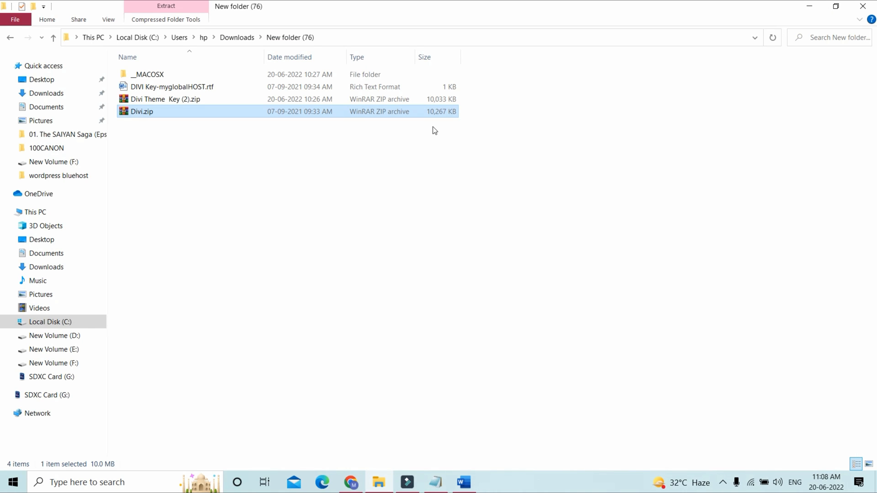